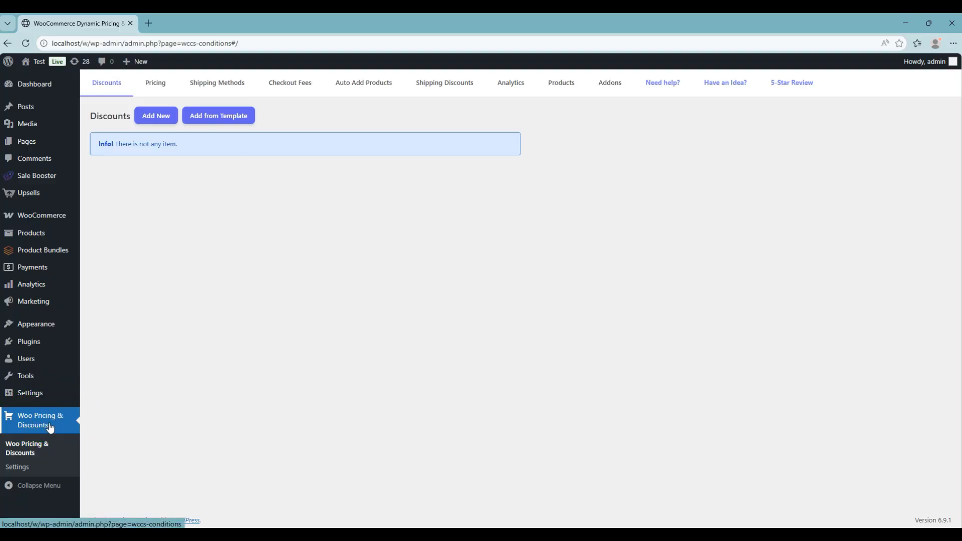
Create a pricing rule from the Bulk Pricing template "Bulk Savings: Buy More, Save %" with Normal campaign timing
{"action": "left_click", "coordinate": [157, 93]}
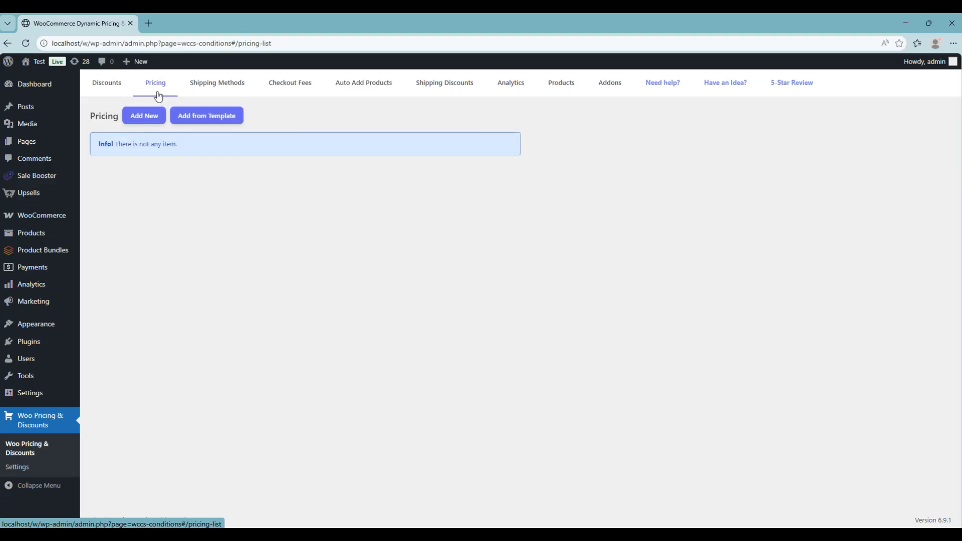
{"action": "left_click", "coordinate": [194, 119]}
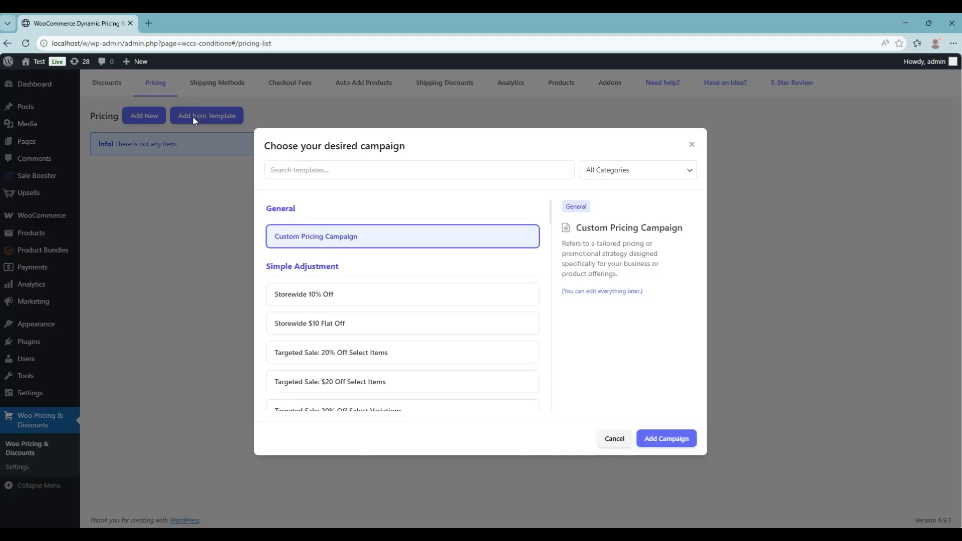
{"action": "left_click", "coordinate": [636, 173]}
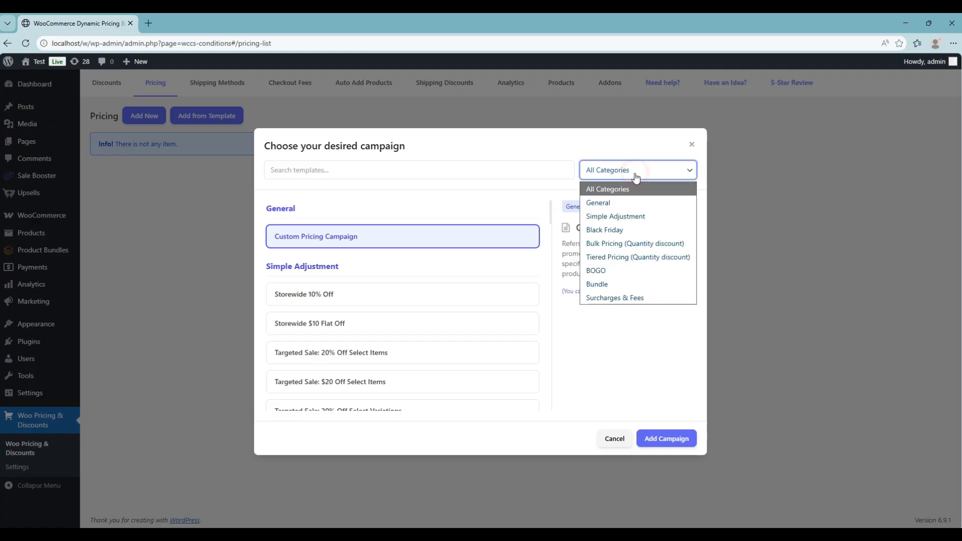
{"action": "left_click", "coordinate": [636, 244]}
{"action": "left_click", "coordinate": [287, 240]}
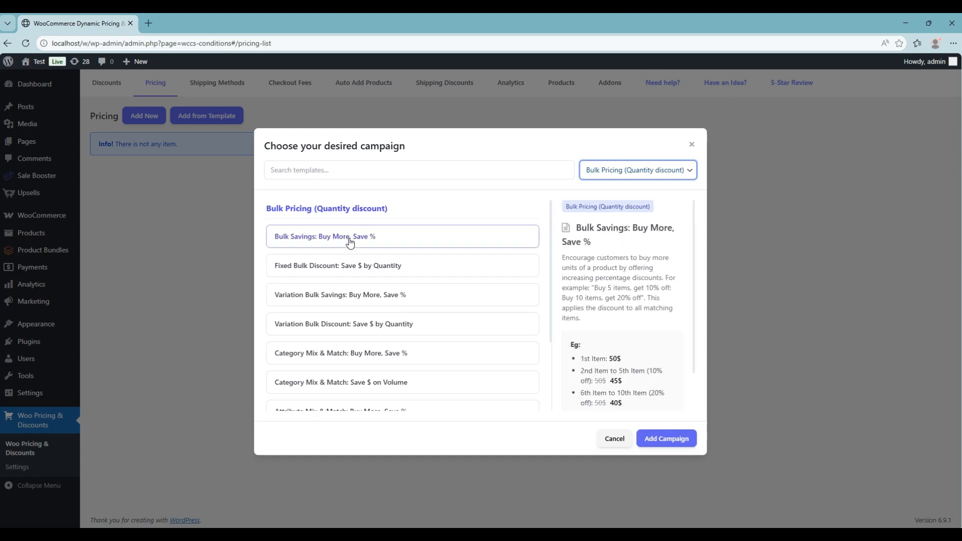
{"action": "left_click", "coordinate": [312, 244]}
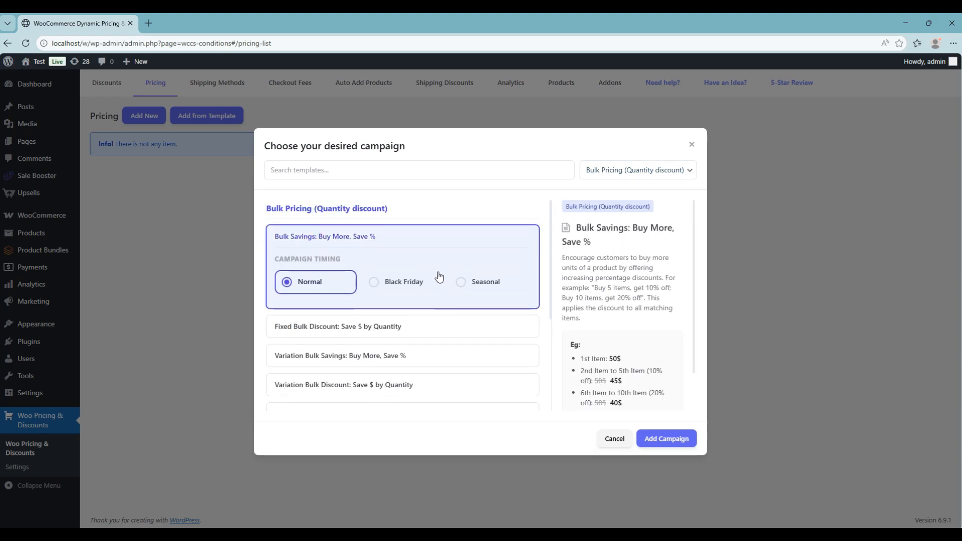
{"action": "left_click", "coordinate": [678, 443]}
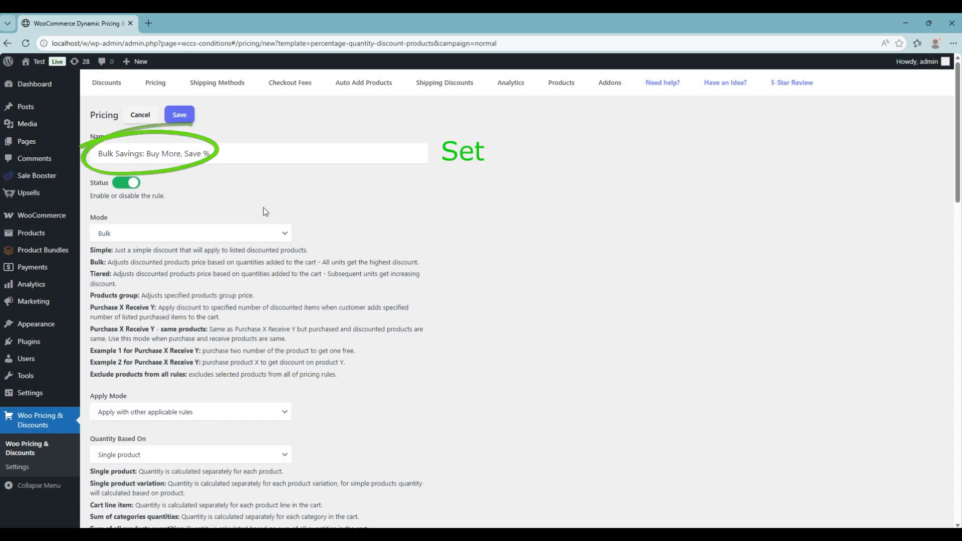
Set the pricing rule's quantity calculation to be based on Single product
{"action": "left_click", "coordinate": [121, 159]}
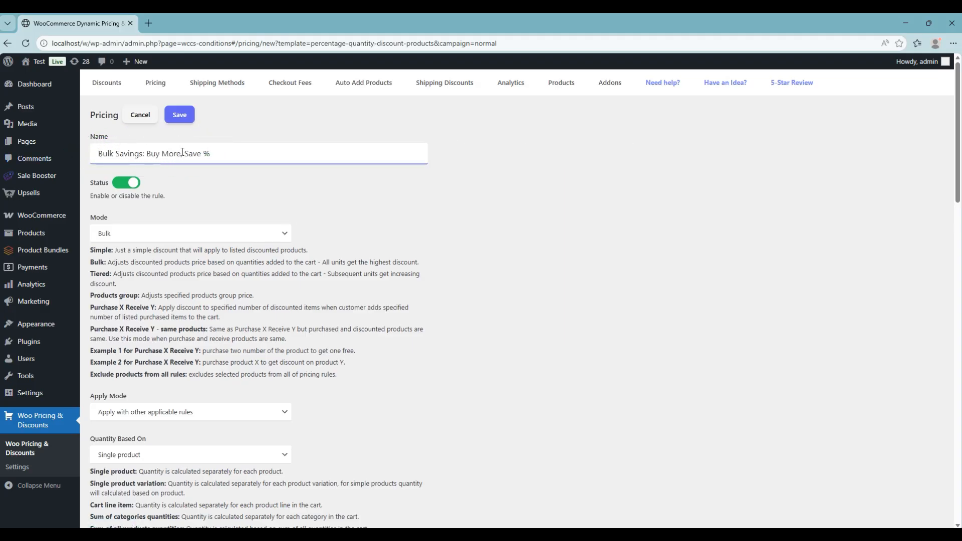
{"action": "scroll", "coordinate": [196, 209], "scroll_direction": "down", "scroll_amount": 6}
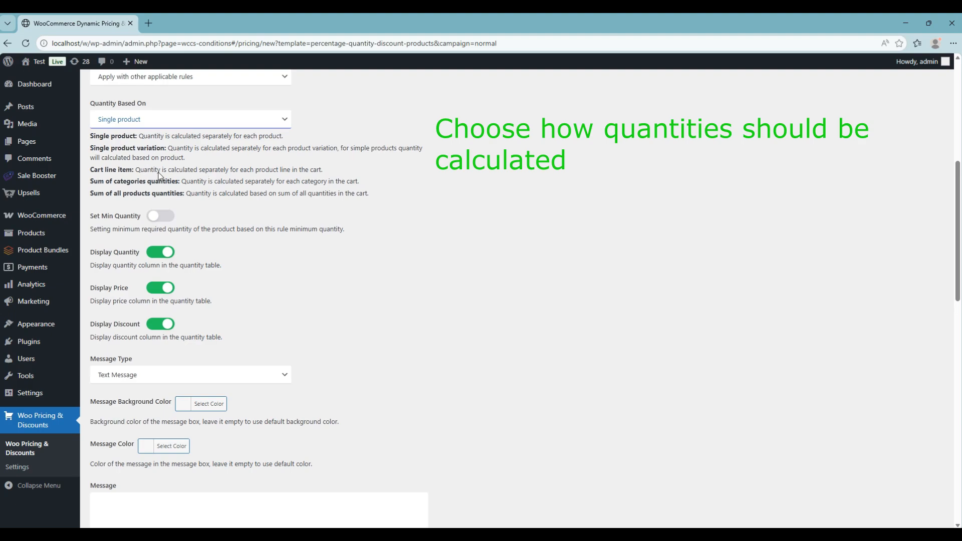
{"action": "left_click", "coordinate": [174, 119]}
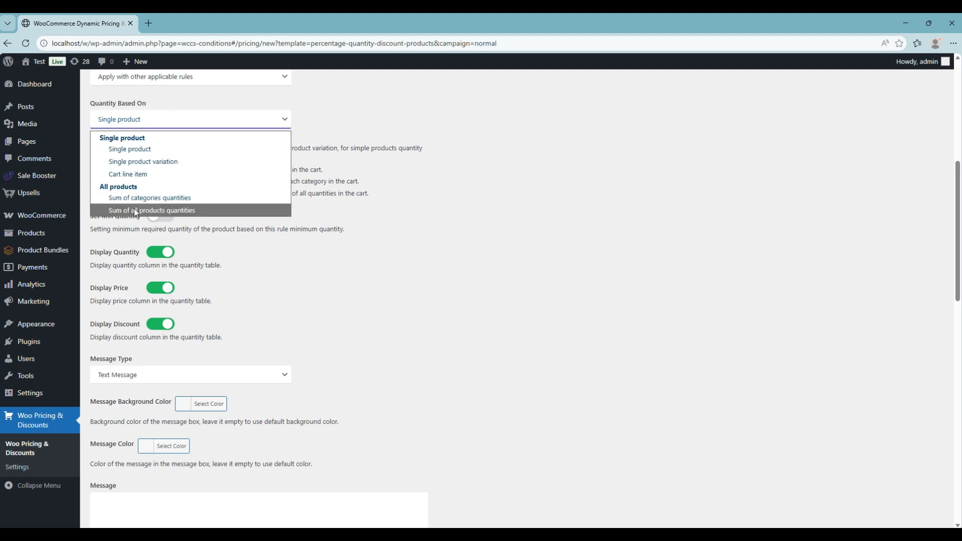
{"action": "left_click", "coordinate": [125, 151]}
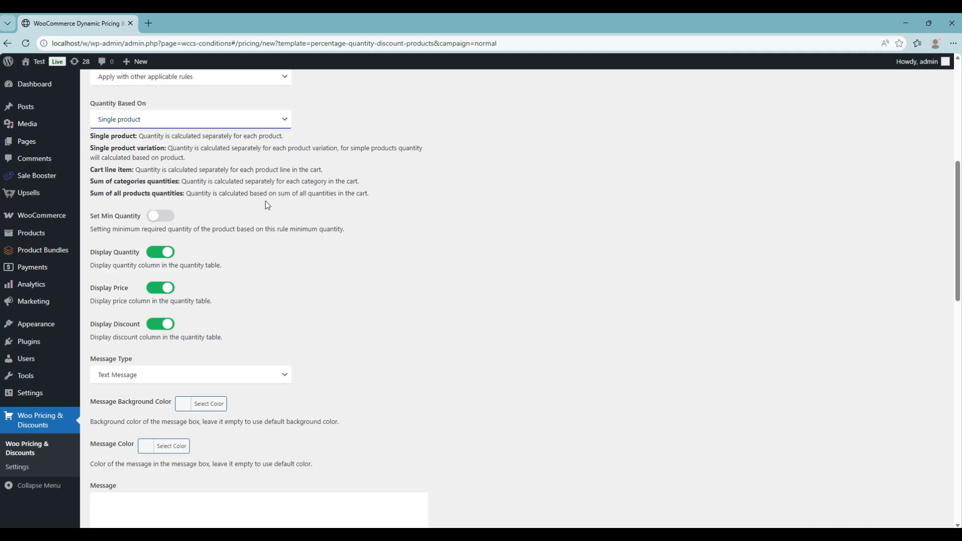
Enter "Buy More Save More 🚀" as the message displayed on the discounted products page
{"action": "scroll", "coordinate": [267, 205], "scroll_direction": "down", "scroll_amount": 6}
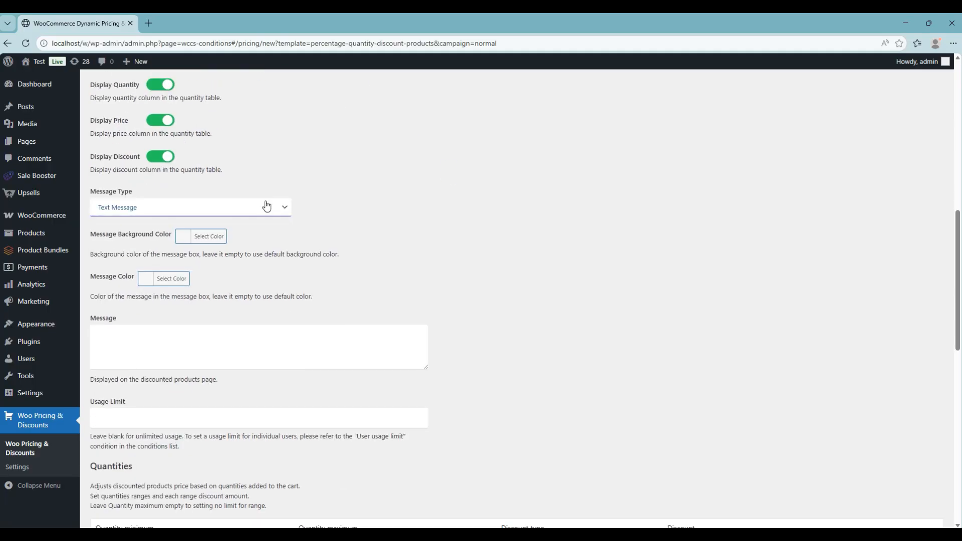
{"action": "left_click", "coordinate": [142, 169]}
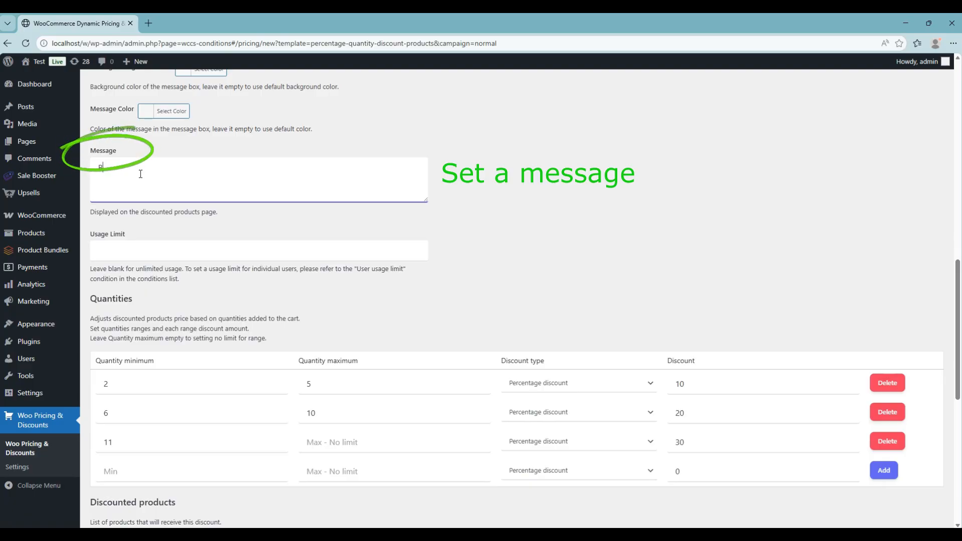
{"action": "type", "text": "Buy More"}
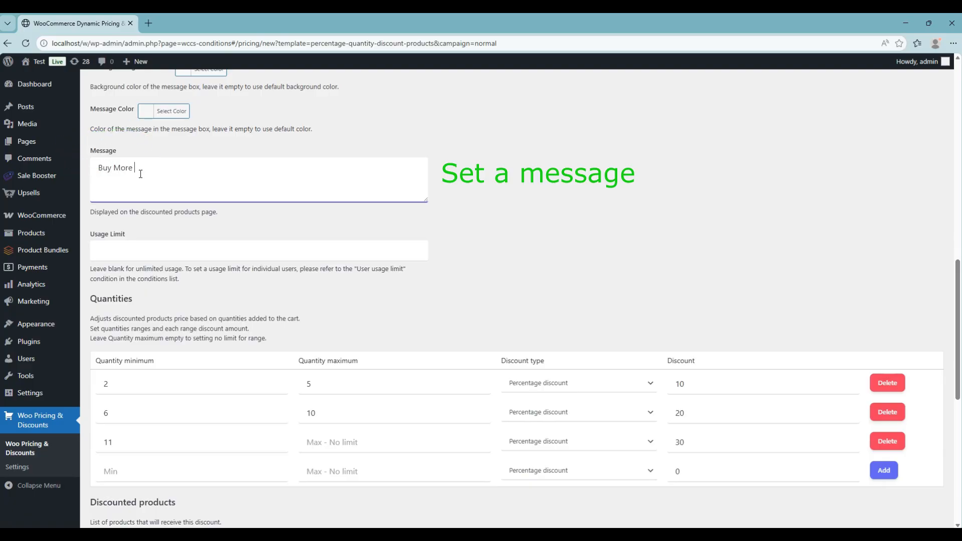
{"action": "type", "text": " Save More"}
{"action": "key", "text": "super+period"}
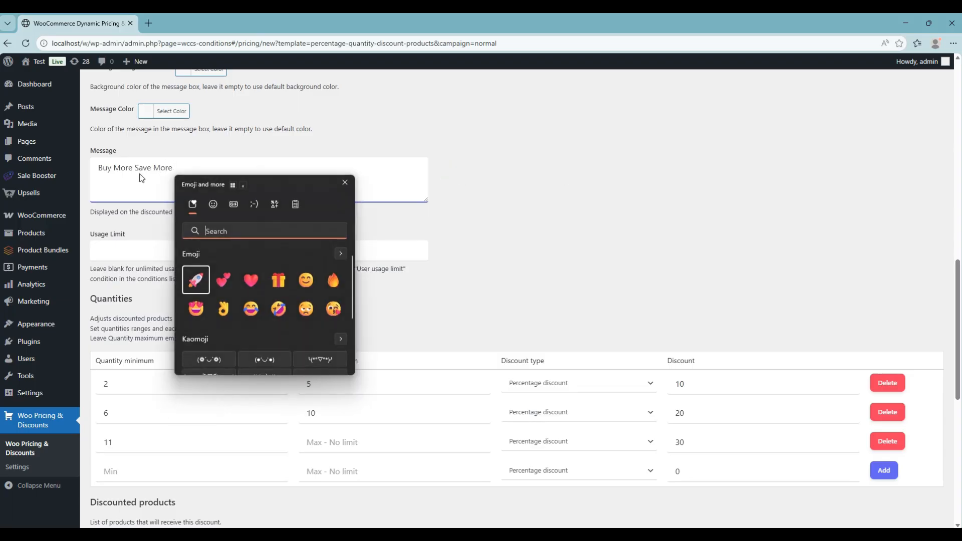
{"action": "left_click", "coordinate": [195, 280]}
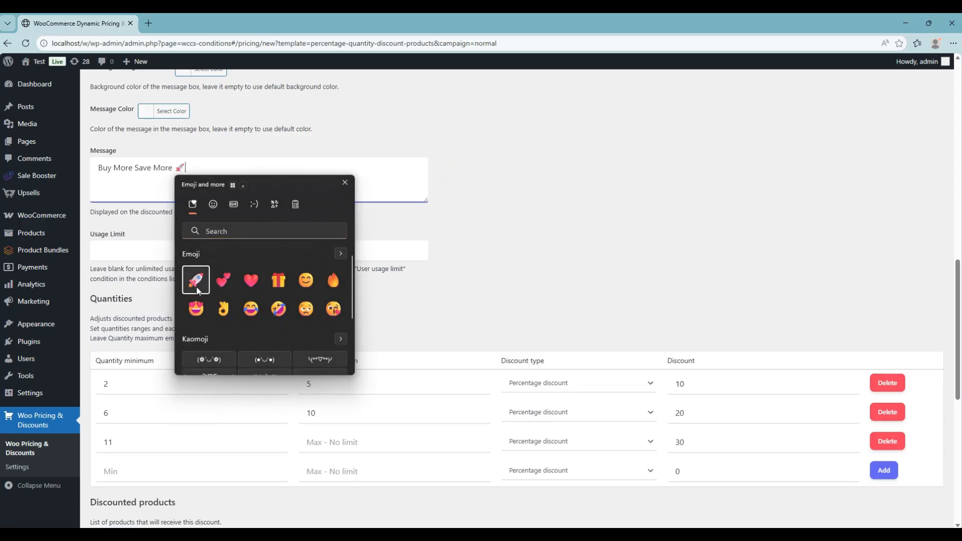
{"action": "left_click", "coordinate": [405, 301]}
Set the first quantity range to minimum 2 and maximum 5, with a Percentage discount of 10
{"action": "scroll", "coordinate": [406, 303], "scroll_direction": "down", "scroll_amount": 3}
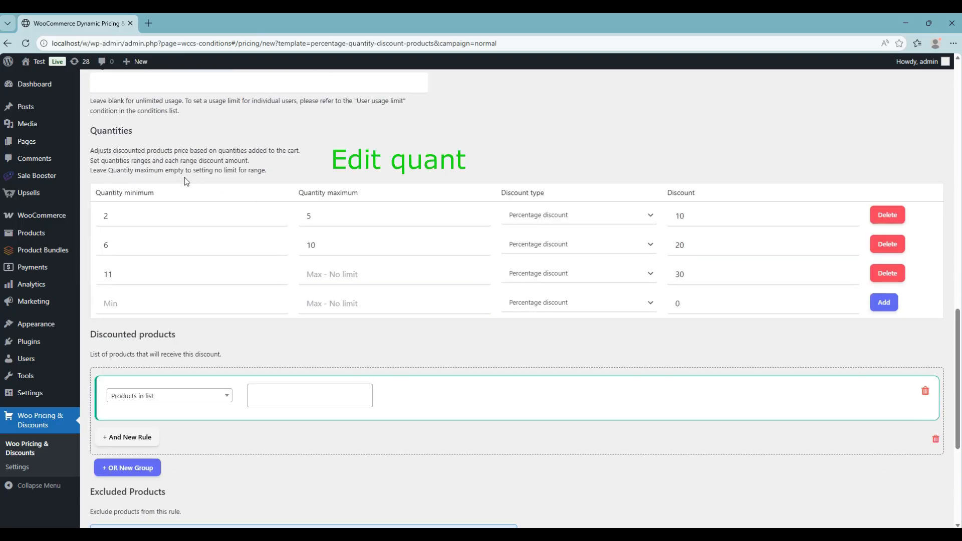
{"action": "left_click", "coordinate": [122, 212]}
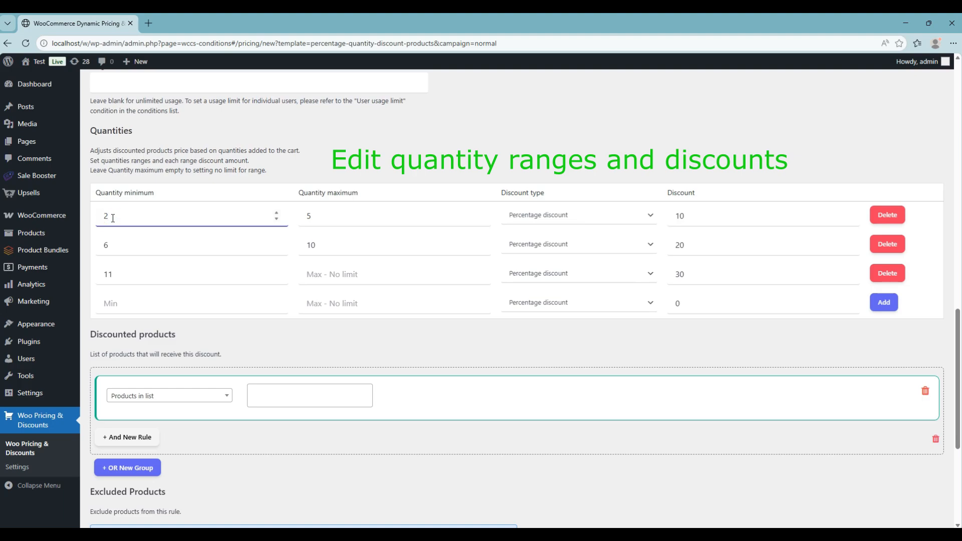
{"action": "left_click", "coordinate": [277, 220]}
{"action": "left_click", "coordinate": [277, 213]}
{"action": "left_click", "coordinate": [320, 218]}
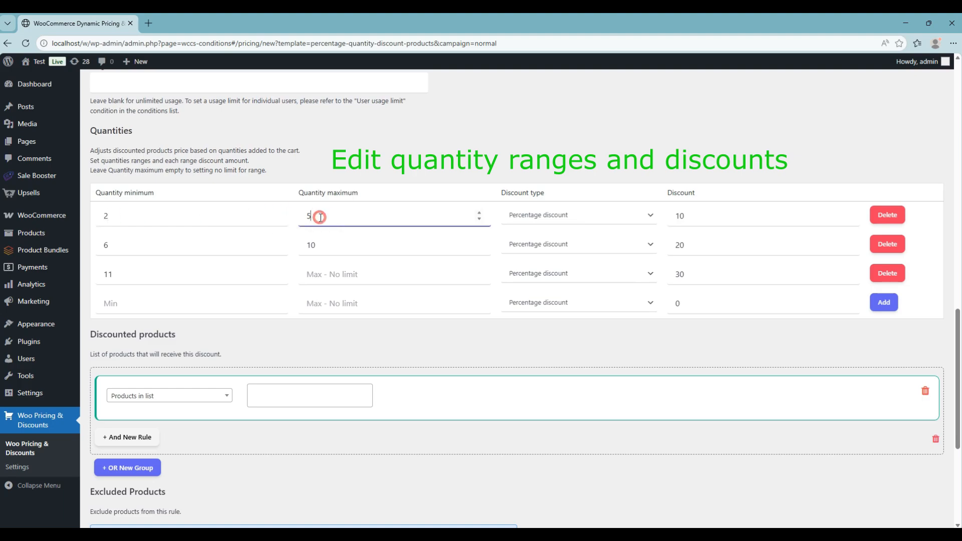
{"action": "left_click", "coordinate": [546, 220]}
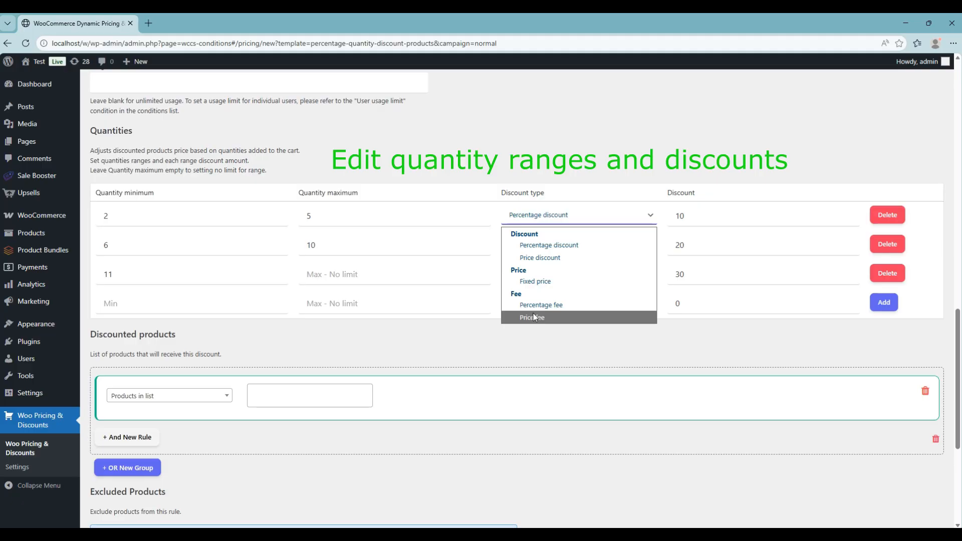
{"action": "left_click", "coordinate": [539, 245]}
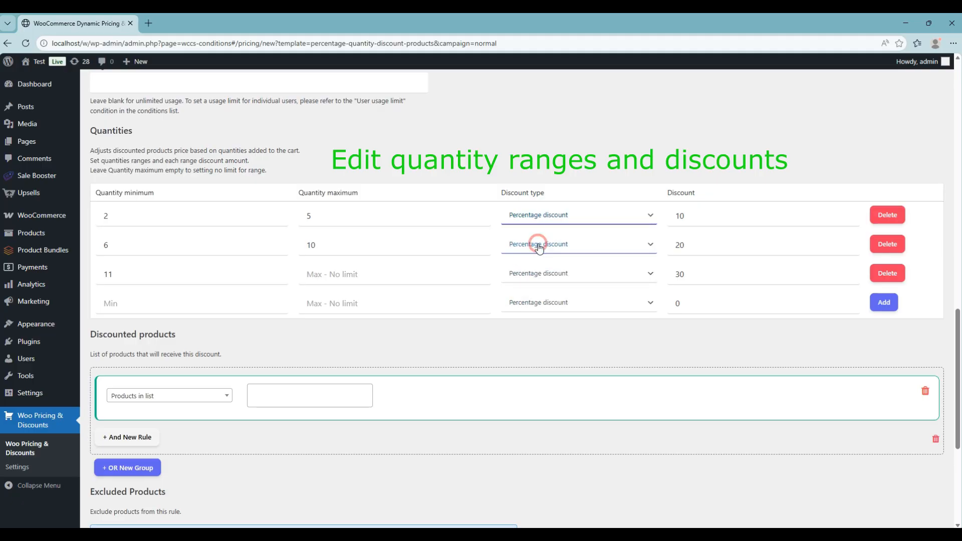
{"action": "left_click", "coordinate": [692, 220]}
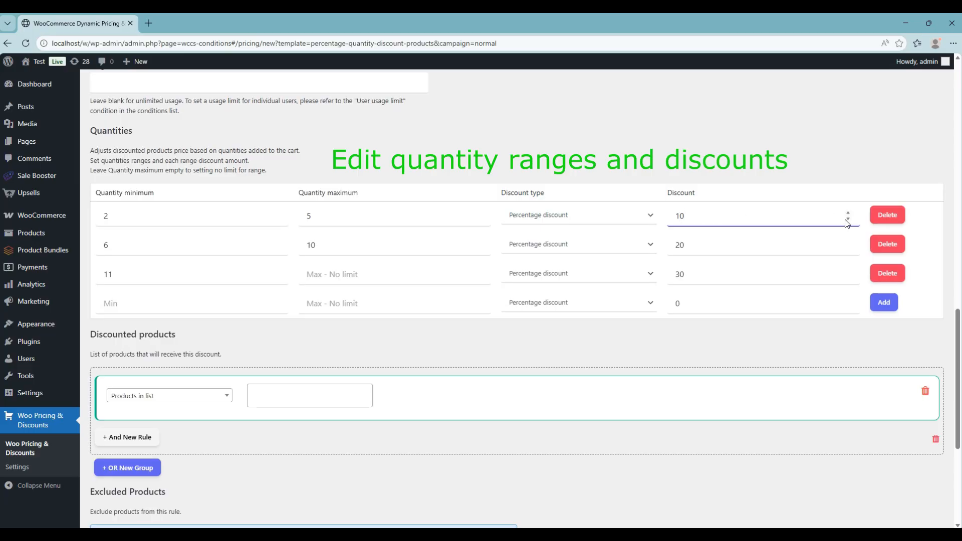
{"action": "double_click", "coordinate": [690, 216]}
{"action": "type", "text": "10"}
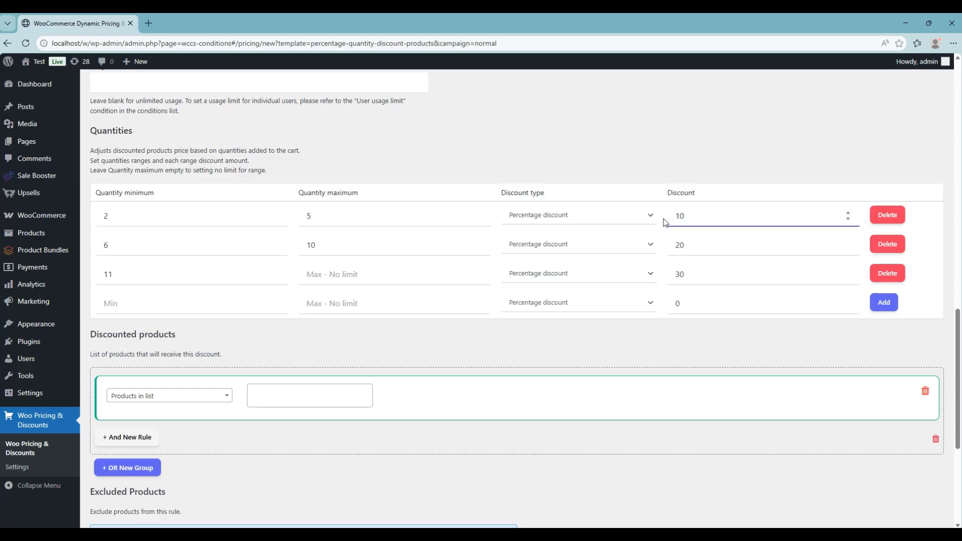
{"action": "left_click", "coordinate": [133, 306]}
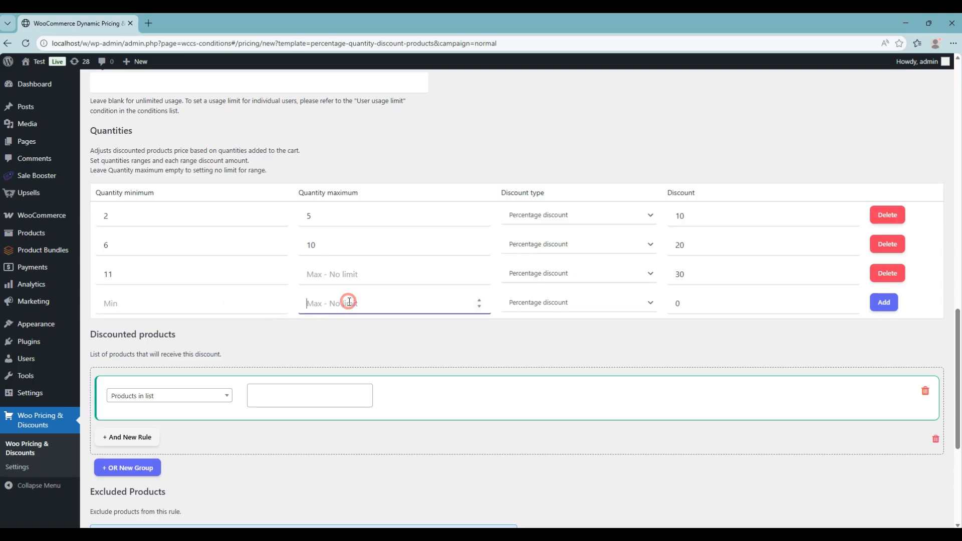
{"action": "left_click", "coordinate": [560, 303]}
{"action": "left_click", "coordinate": [560, 303]}
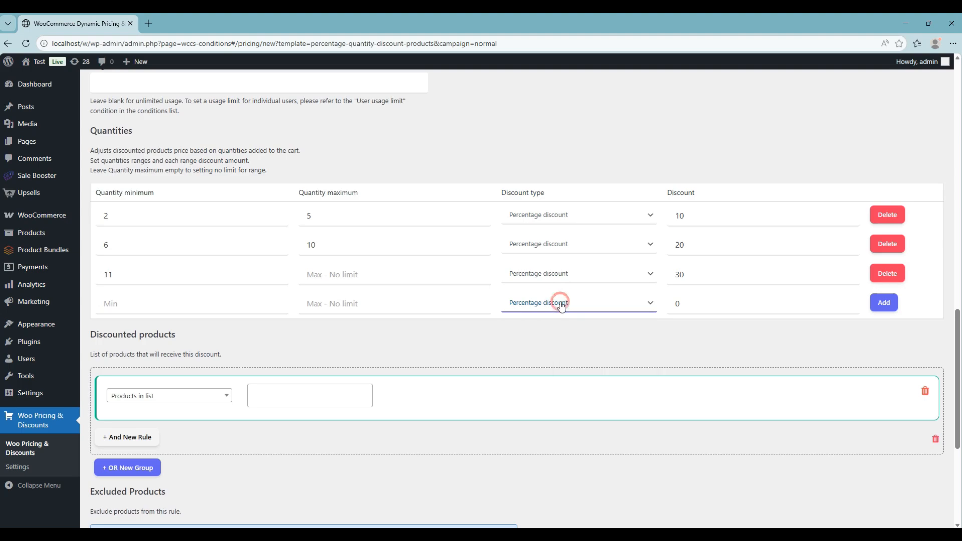
{"action": "left_click", "coordinate": [683, 303]}
{"action": "left_click_drag", "start_coordinate": [682, 303], "coordinate": [674, 303]}
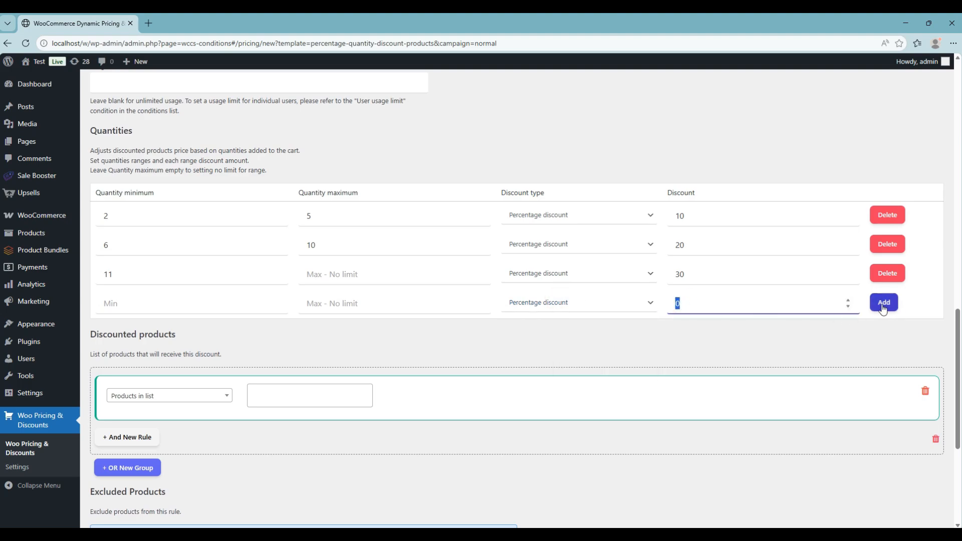
{"action": "left_click", "coordinate": [336, 343]}
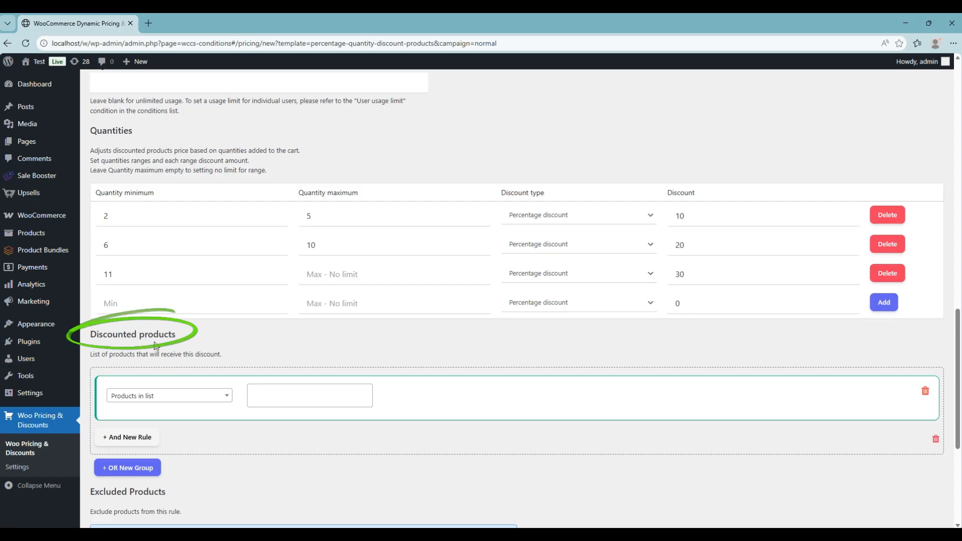
Add the products Jacket (woo-fashion-jacket) and "new jacket" (#111) to the discounted products list
{"action": "left_click", "coordinate": [273, 396]}
{"action": "type", "text": "jac"}
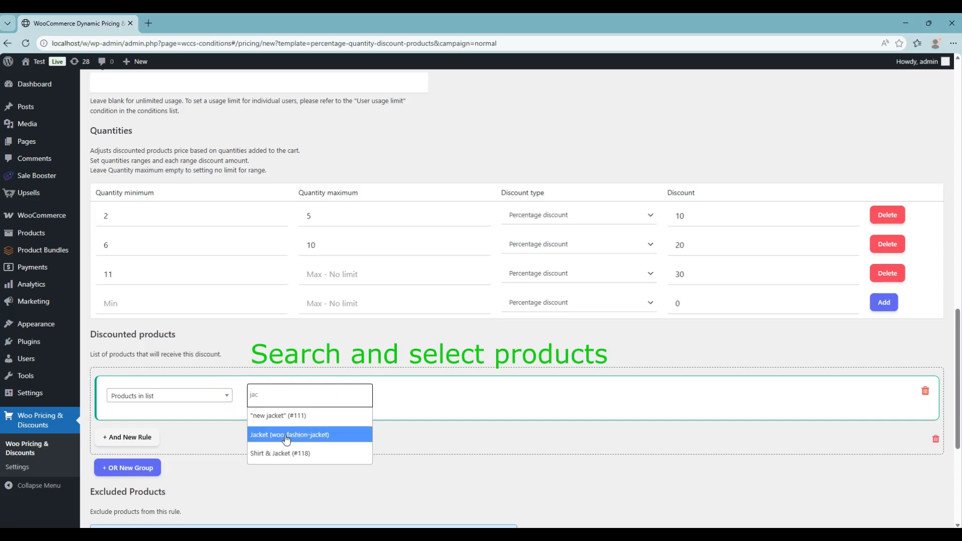
{"action": "left_click", "coordinate": [286, 439]}
{"action": "left_click", "coordinate": [339, 412]}
{"action": "type", "text": "jac"}
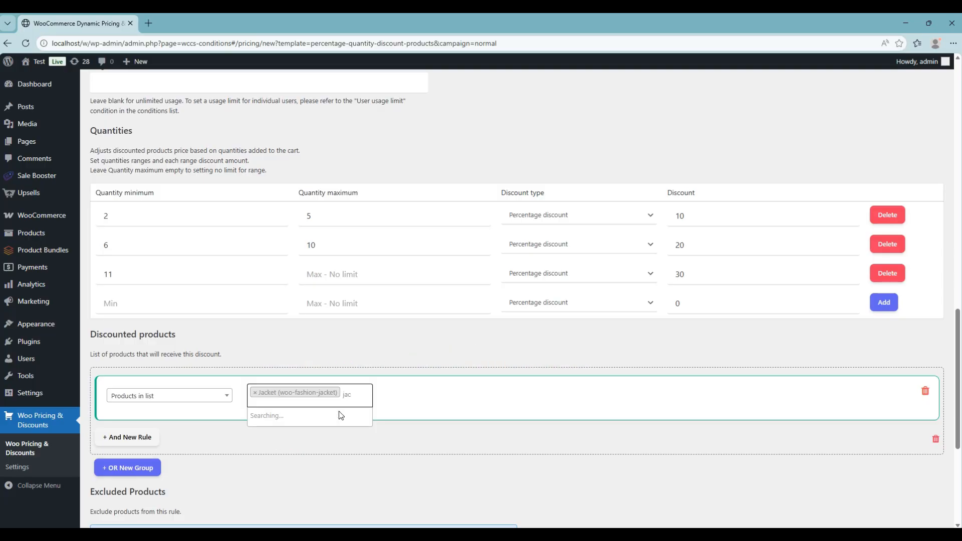
{"action": "left_click", "coordinate": [339, 415]}
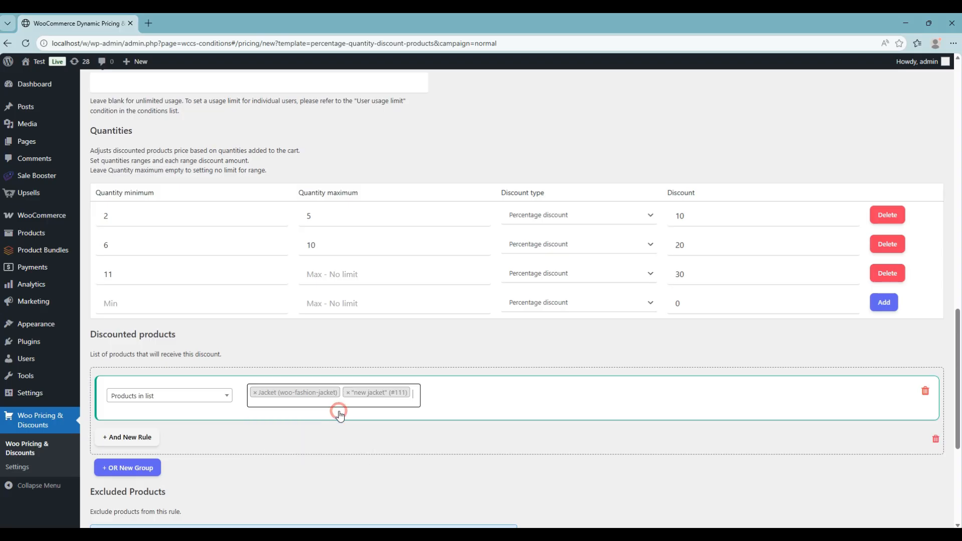
Add an OR group of discounted products using Product variations in list, with the Sweater variation Color: Beige, Size: Large
{"action": "scroll", "coordinate": [340, 416], "scroll_direction": "down", "scroll_amount": 1}
{"action": "scroll", "coordinate": [340, 416], "scroll_direction": "down", "scroll_amount": 3}
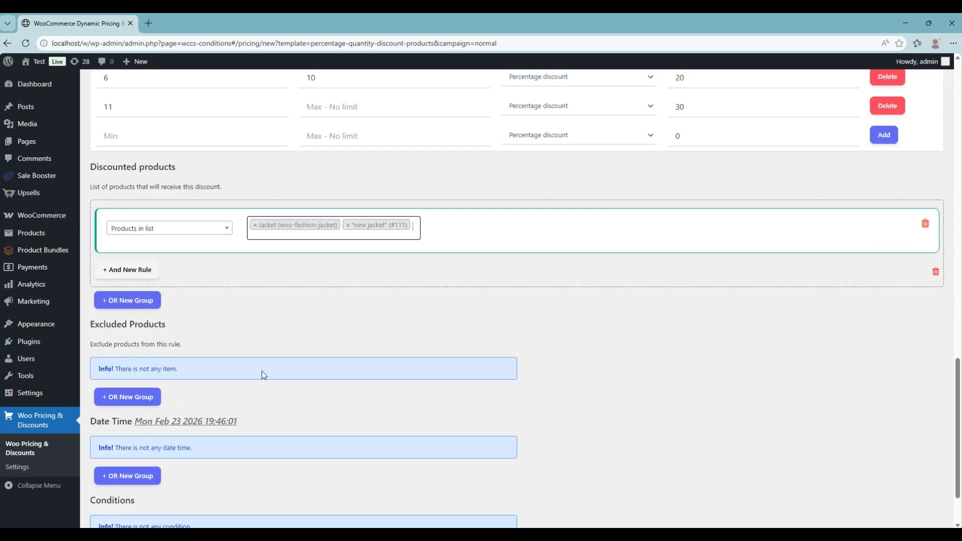
{"action": "left_click", "coordinate": [123, 303]}
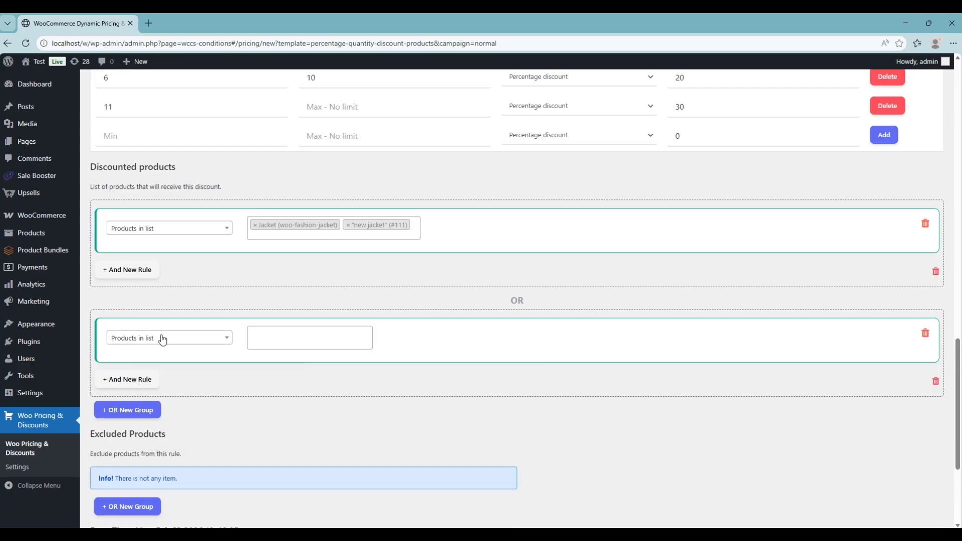
{"action": "left_click", "coordinate": [205, 341]}
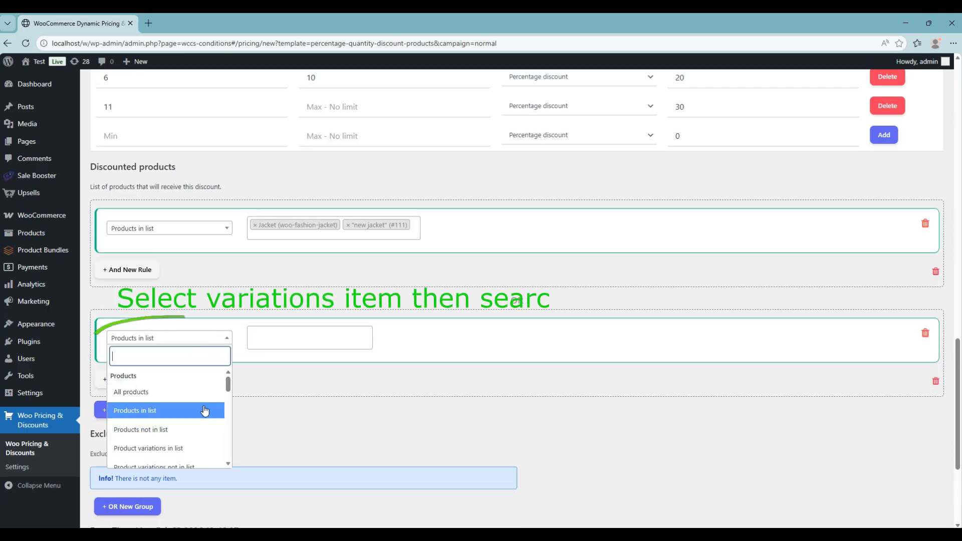
{"action": "left_click", "coordinate": [173, 455]}
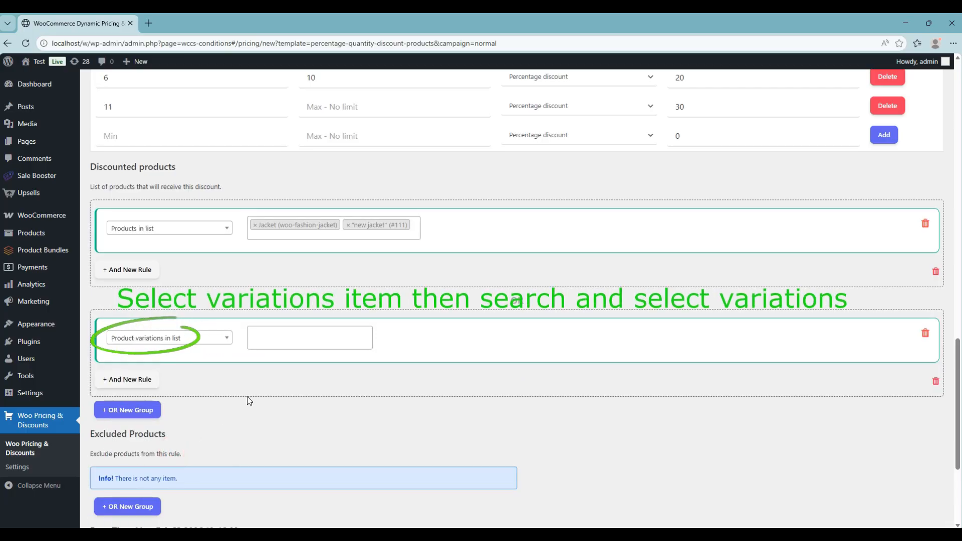
{"action": "left_click", "coordinate": [281, 341]}
{"action": "type", "text": "swe"}
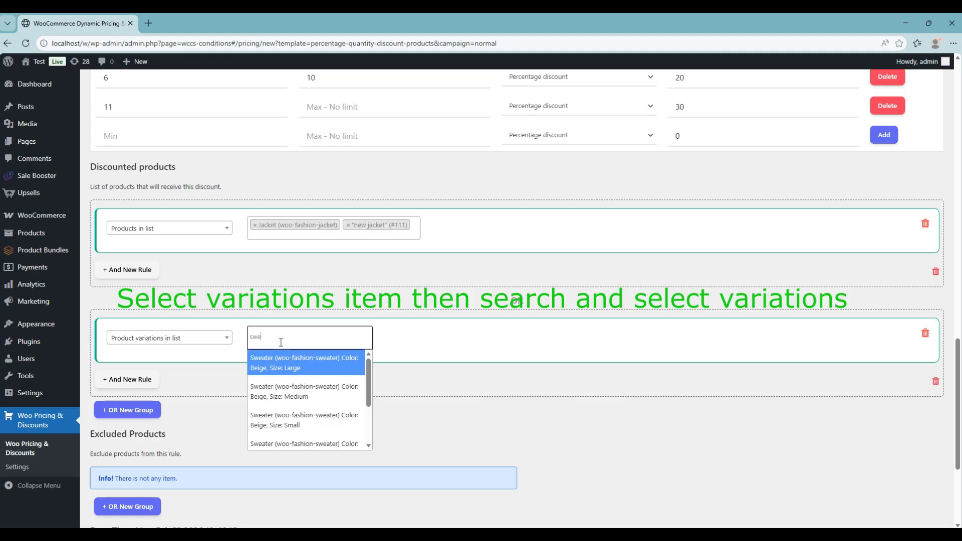
{"action": "left_click", "coordinate": [309, 368]}
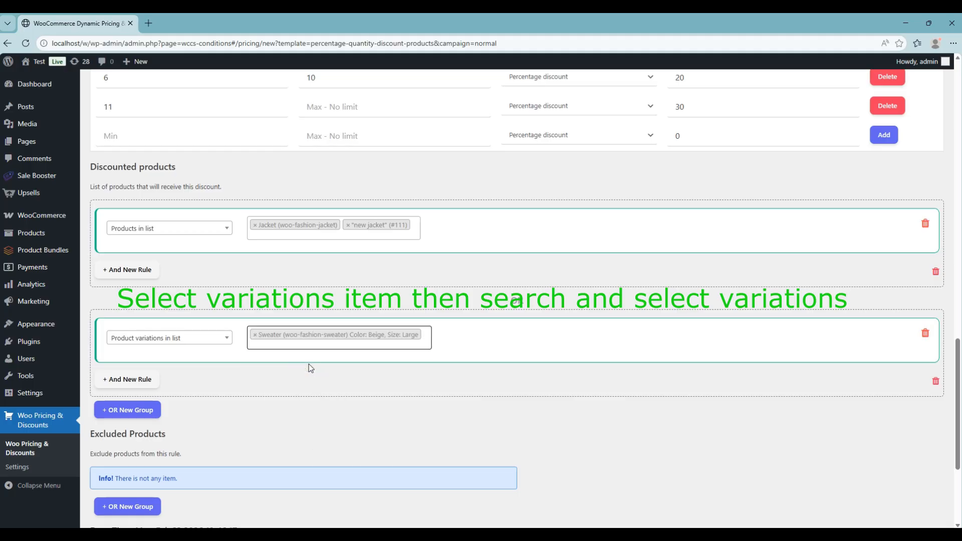
Add the Sweater variation Color: Beige, Size: Medium to the Product variations in list rule
{"action": "type", "text": "swe"}
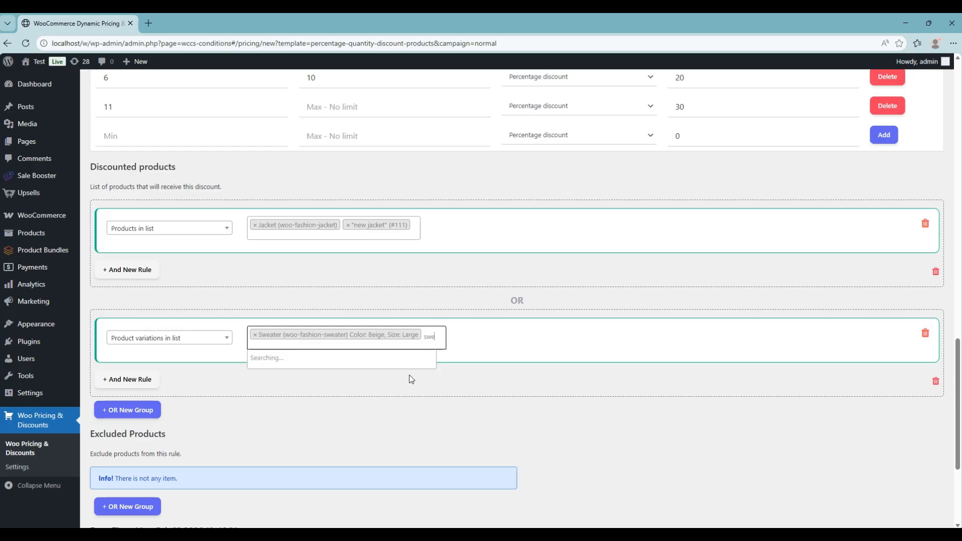
{"action": "left_click", "coordinate": [409, 378]}
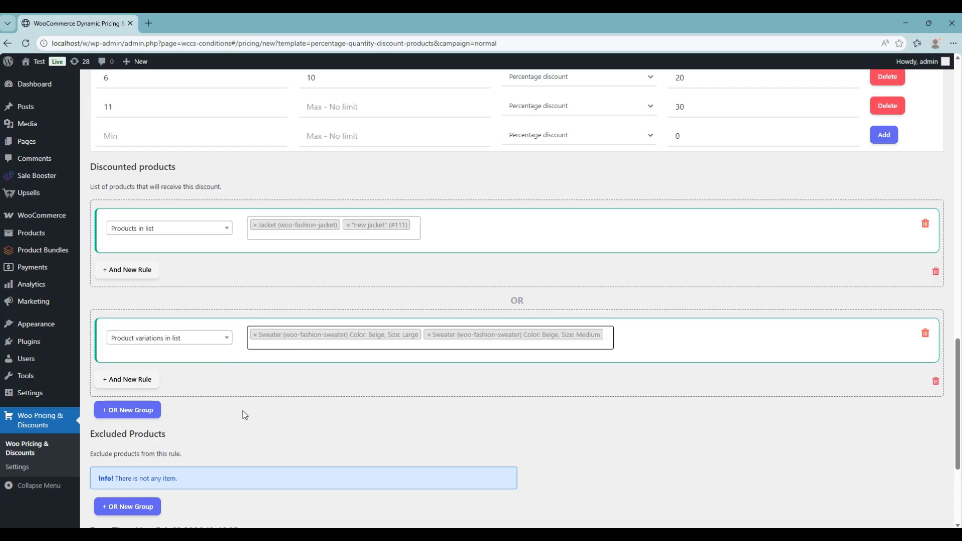
Add another OR group of discounted products using Categories in list, with the Clothing/Shirts category
{"action": "left_click", "coordinate": [135, 410]}
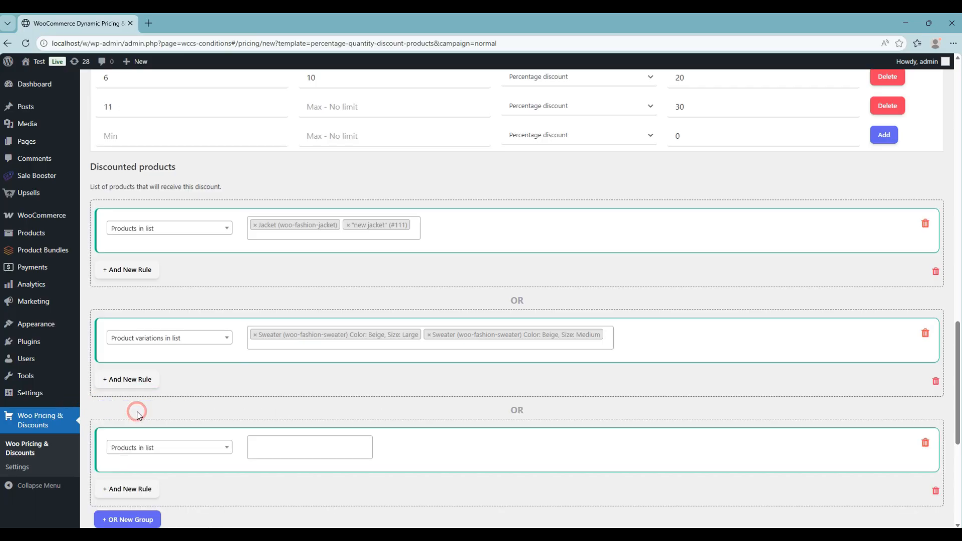
{"action": "scroll", "coordinate": [136, 415], "scroll_direction": "down", "scroll_amount": 3}
{"action": "left_click", "coordinate": [168, 288]}
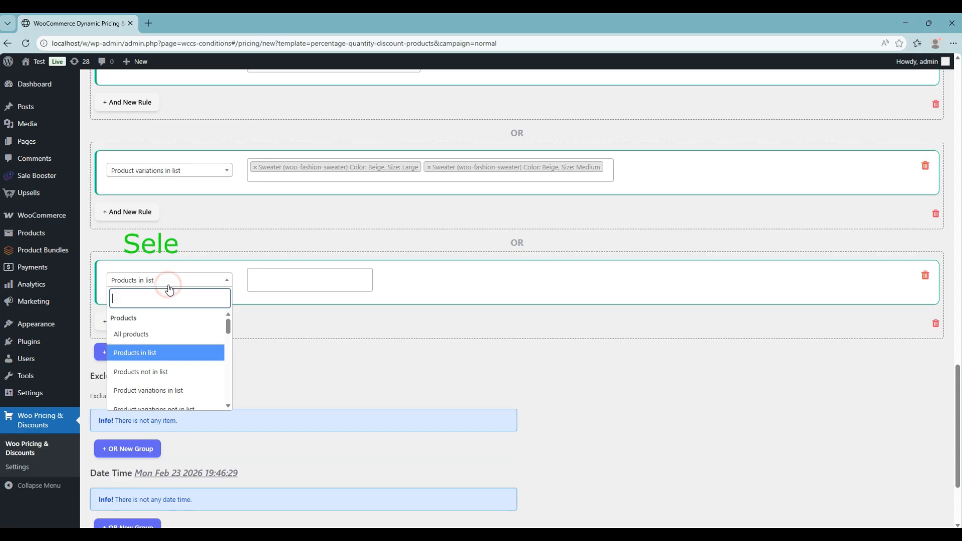
{"action": "scroll", "coordinate": [166, 366], "scroll_direction": "down", "scroll_amount": 5}
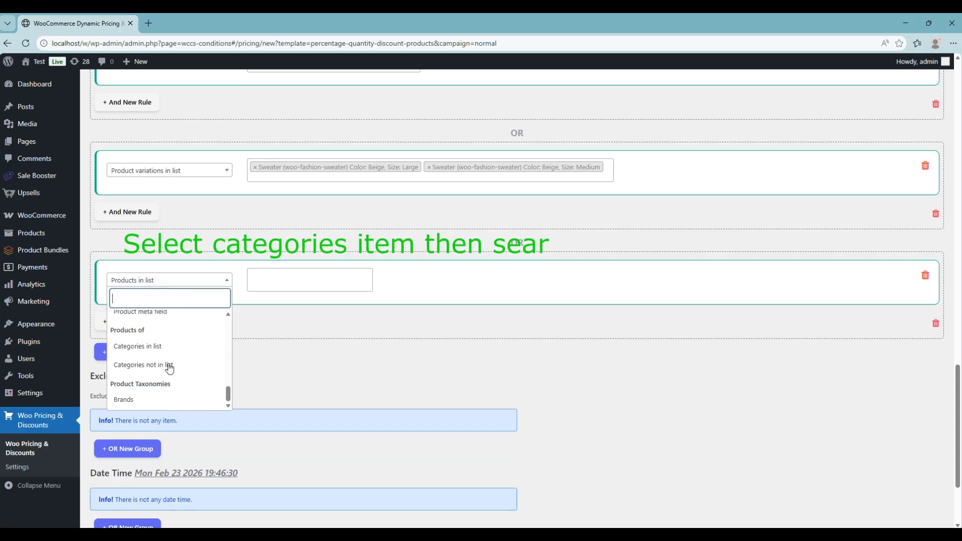
{"action": "left_click", "coordinate": [144, 346]}
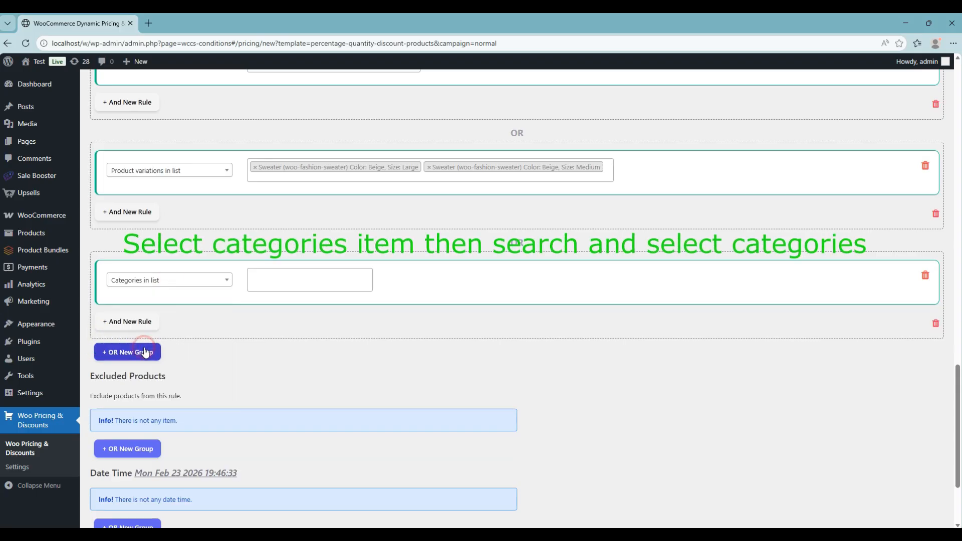
{"action": "left_click", "coordinate": [268, 282]}
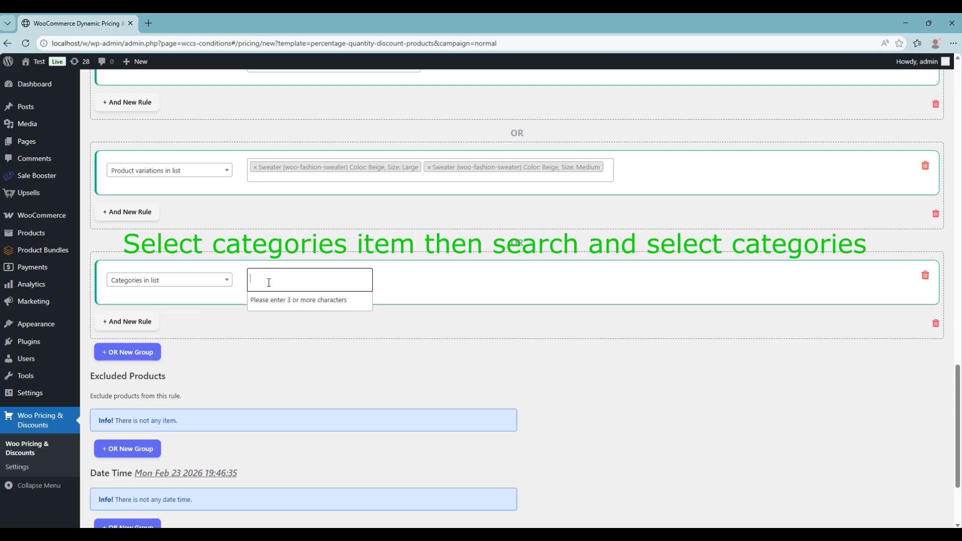
{"action": "type", "text": "shi"}
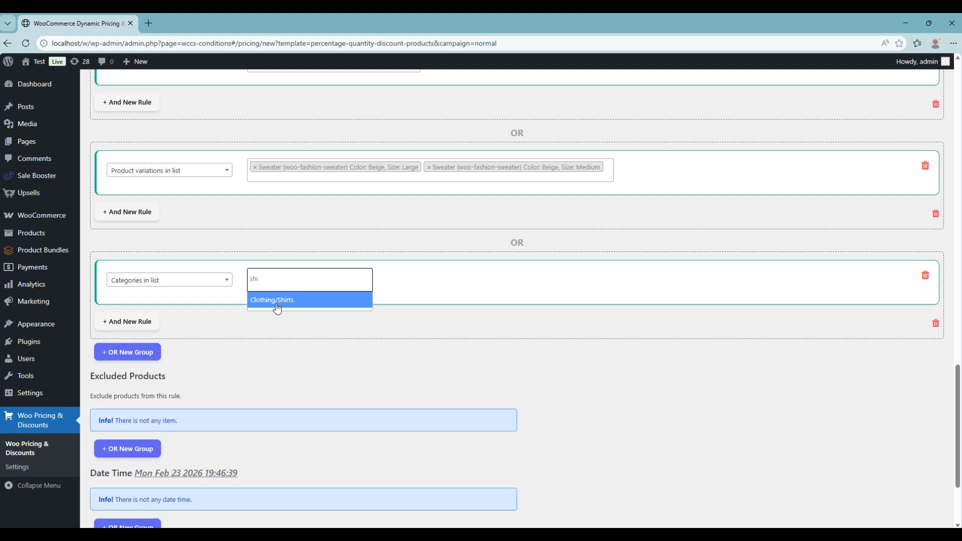
{"action": "left_click", "coordinate": [284, 304]}
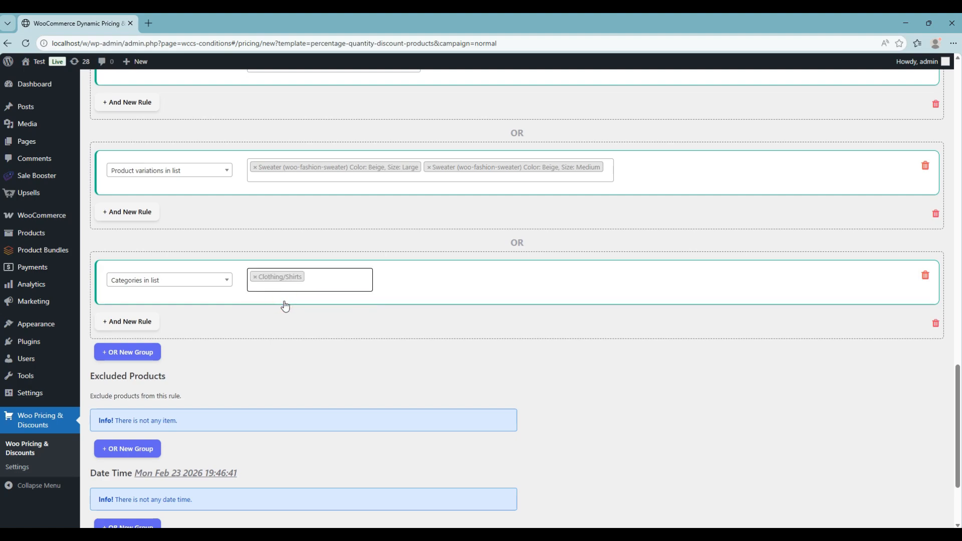
Try limiting the rule to a Date range from 2026-02-25 to 2026-02-28, and remove that date restriction
{"action": "scroll", "coordinate": [285, 306], "scroll_direction": "down", "scroll_amount": 3}
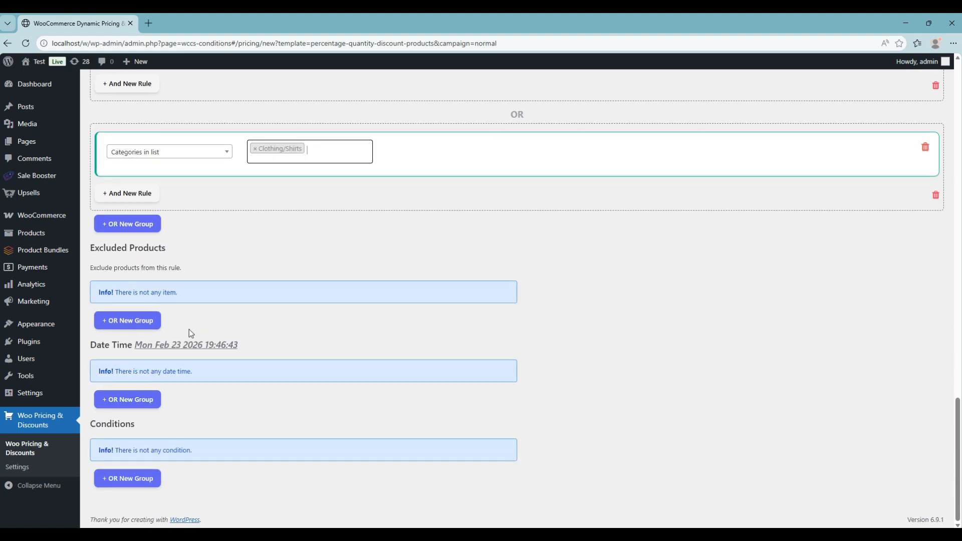
{"action": "left_click", "coordinate": [138, 400]}
{"action": "left_click", "coordinate": [130, 393]}
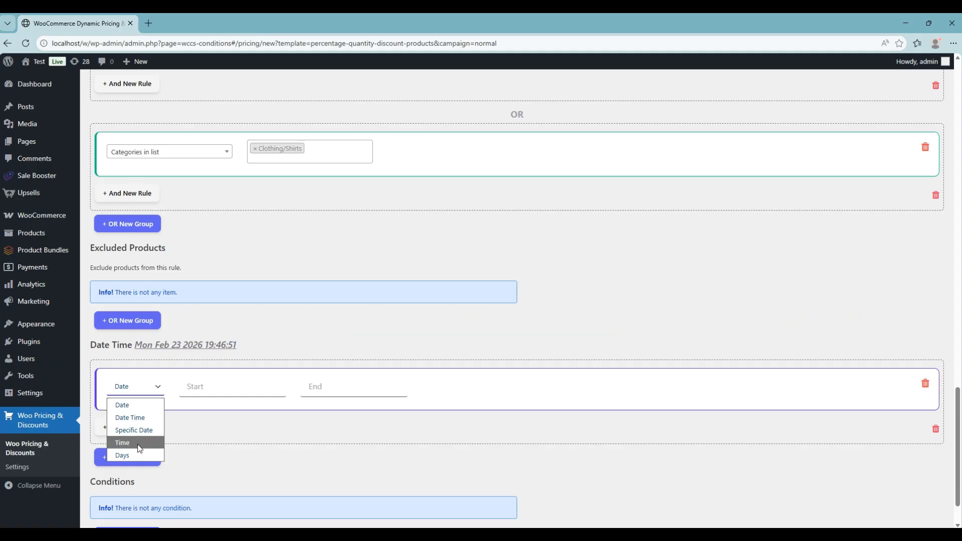
{"action": "left_click", "coordinate": [203, 387]}
{"action": "left_click", "coordinate": [451, 354]}
{"action": "left_click", "coordinate": [359, 385]}
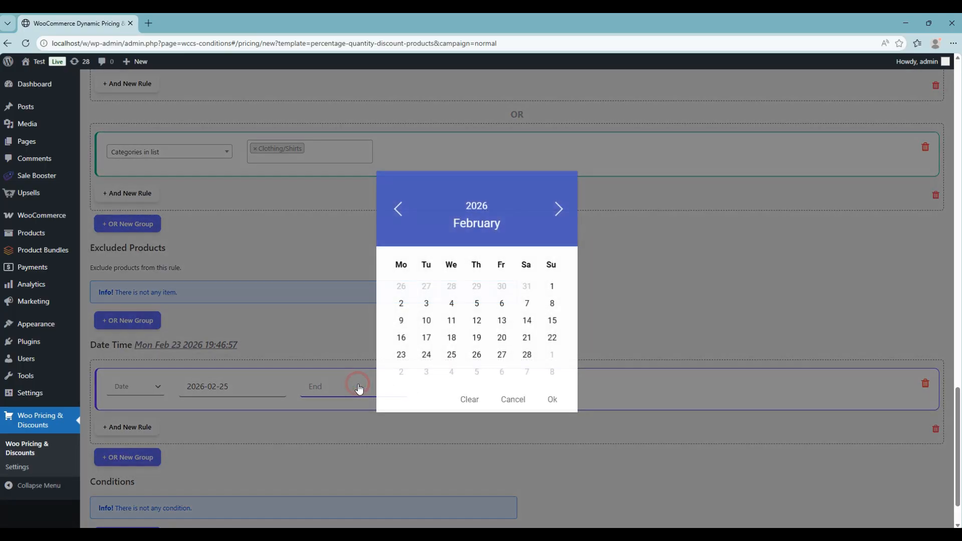
{"action": "left_click", "coordinate": [527, 355]}
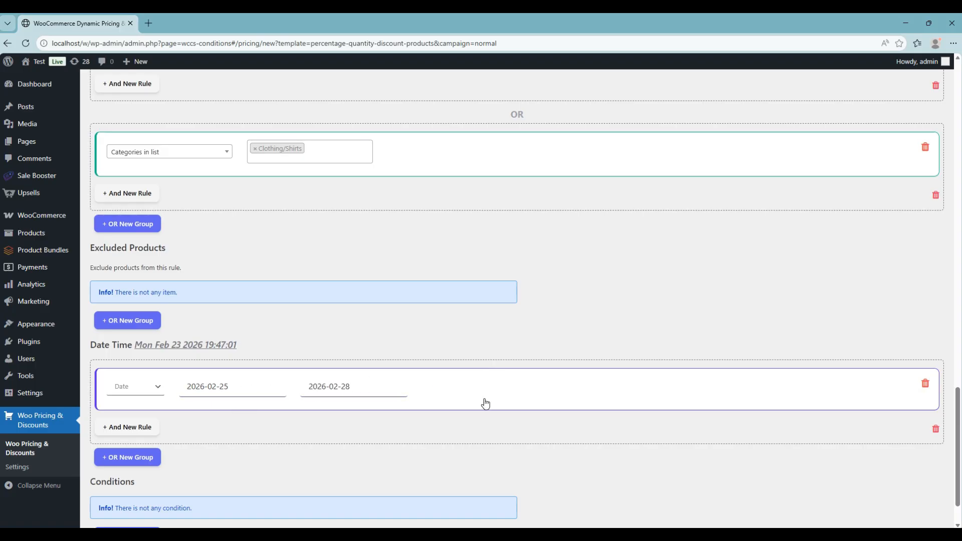
{"action": "left_click", "coordinate": [925, 385]}
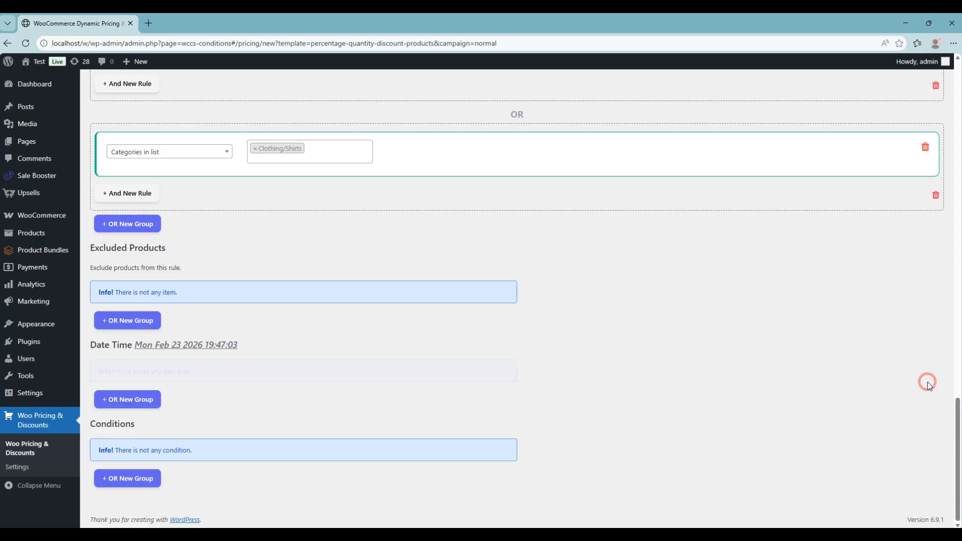
{"action": "scroll", "coordinate": [266, 296], "scroll_direction": "up", "scroll_amount": 20}
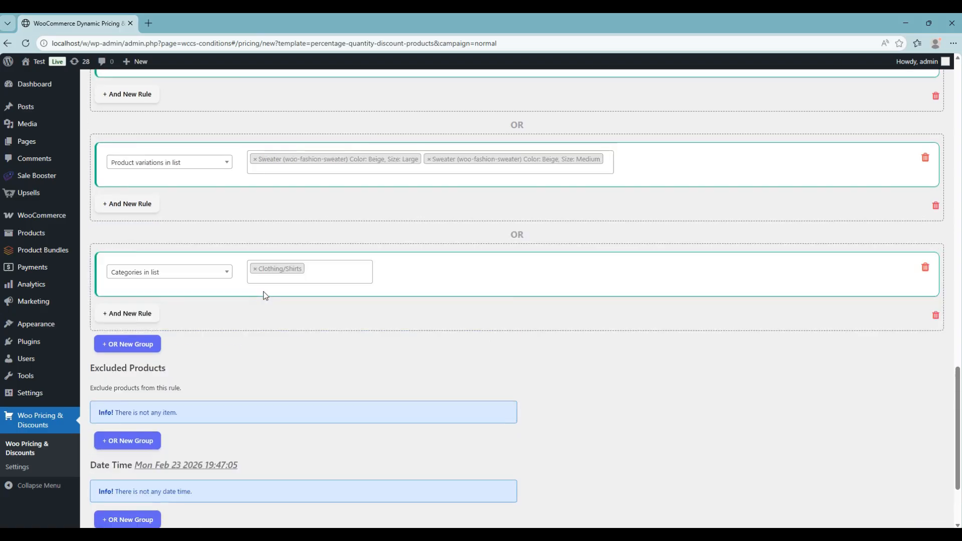
{"action": "scroll", "coordinate": [266, 295], "scroll_direction": "up", "scroll_amount": 6}
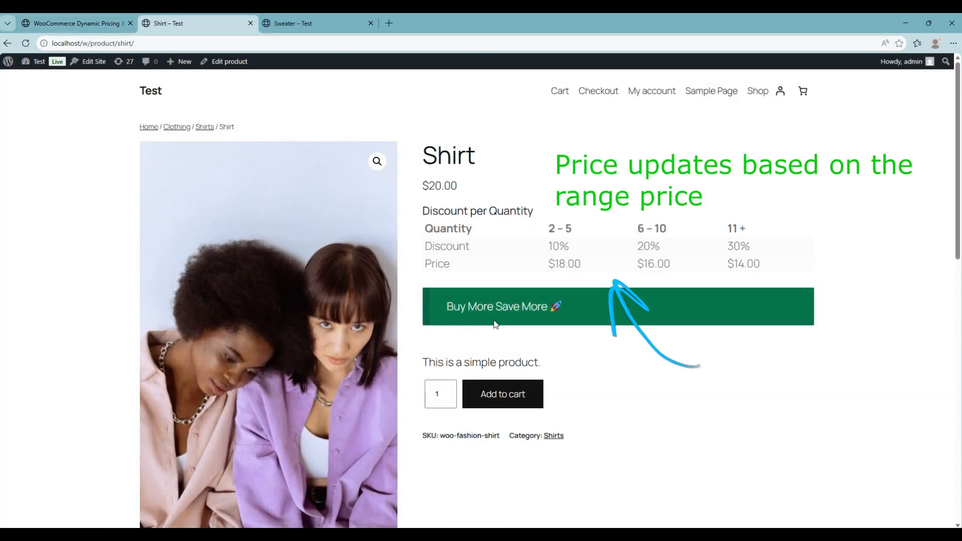
Test the Shirt's bulk price at quantity 2, and add the Shirt to the cart with quantity 6
{"action": "left_click", "coordinate": [449, 391]}
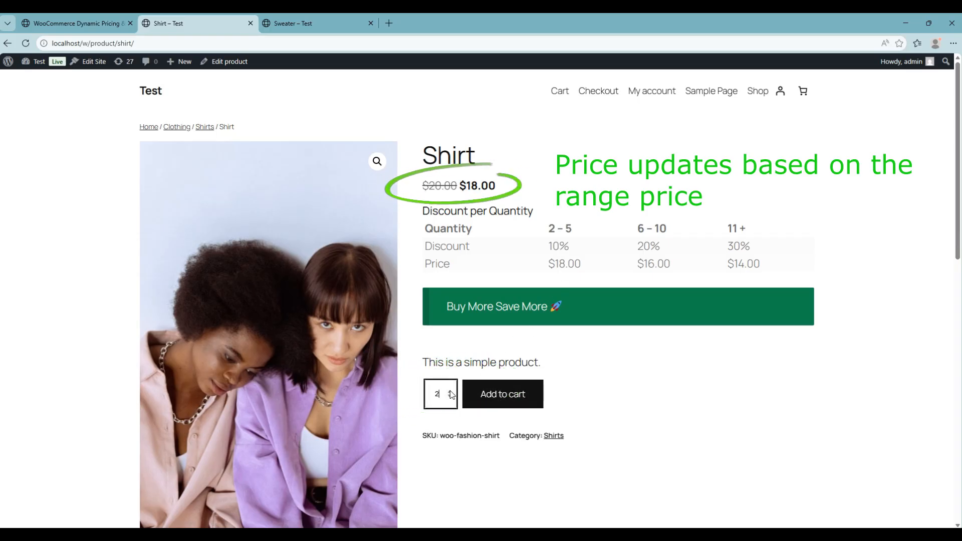
{"action": "double_click", "coordinate": [432, 393]}
{"action": "type", "text": "6"}
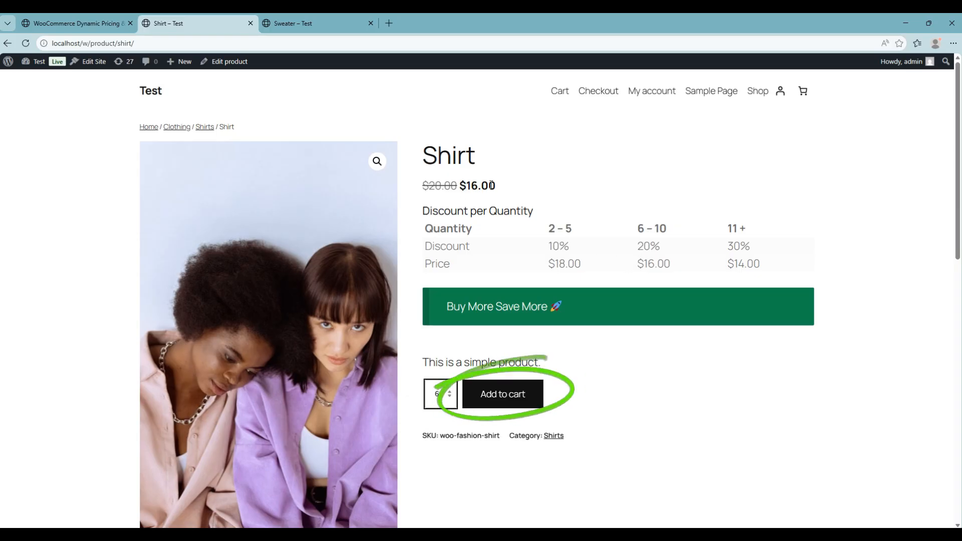
{"action": "left_click", "coordinate": [491, 391]}
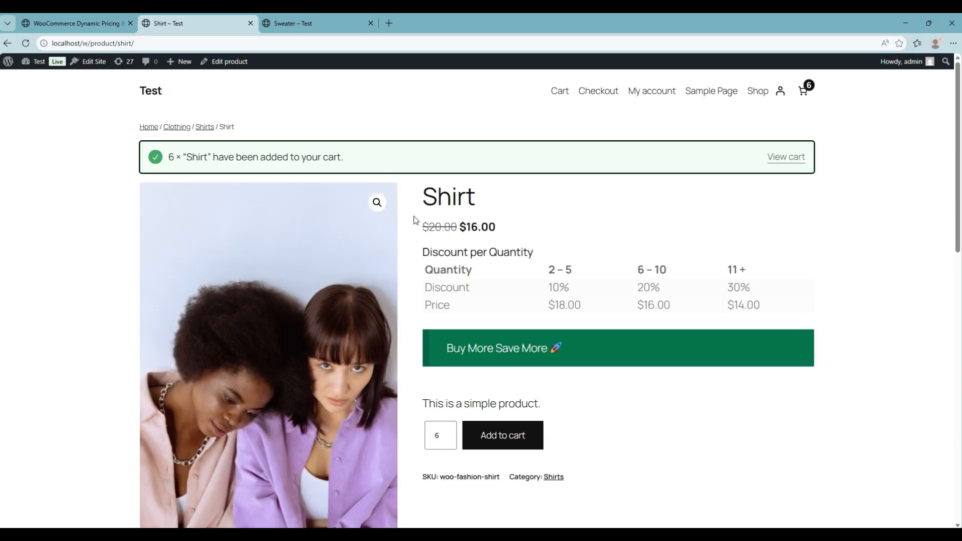
On the Sweater product page, choose the variation with Color Beige and Size Large
{"action": "left_click", "coordinate": [293, 25]}
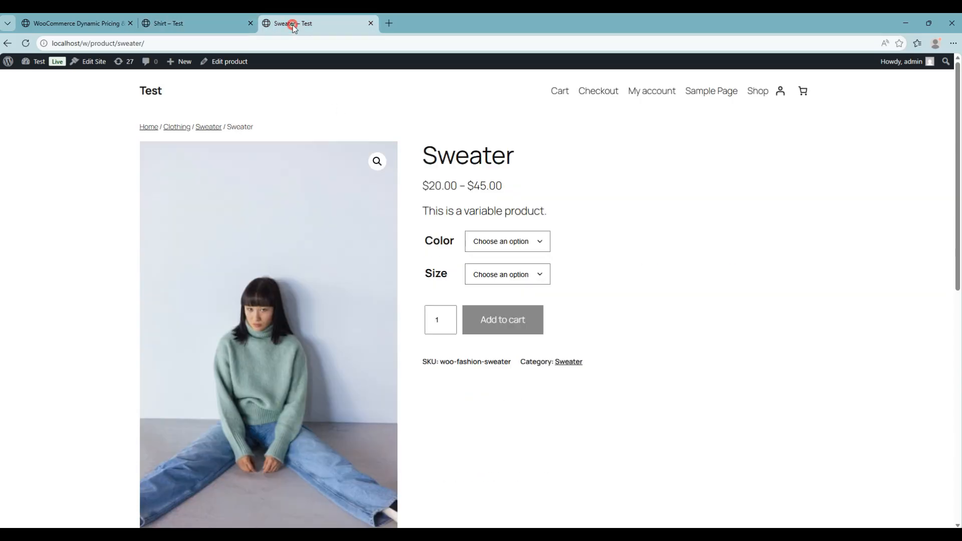
{"action": "left_click", "coordinate": [525, 243]}
{"action": "left_click", "coordinate": [493, 273]}
{"action": "left_click", "coordinate": [496, 276]}
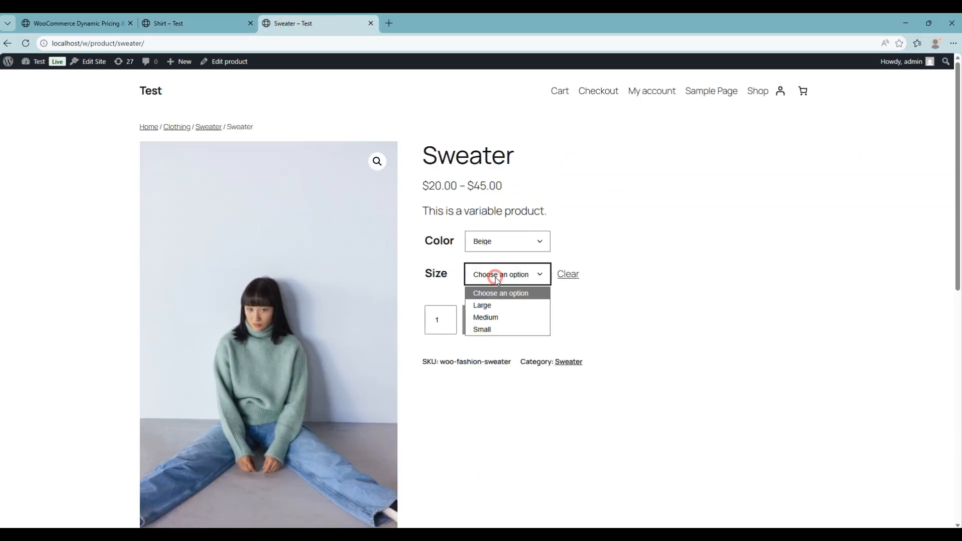
{"action": "left_click", "coordinate": [490, 304]}
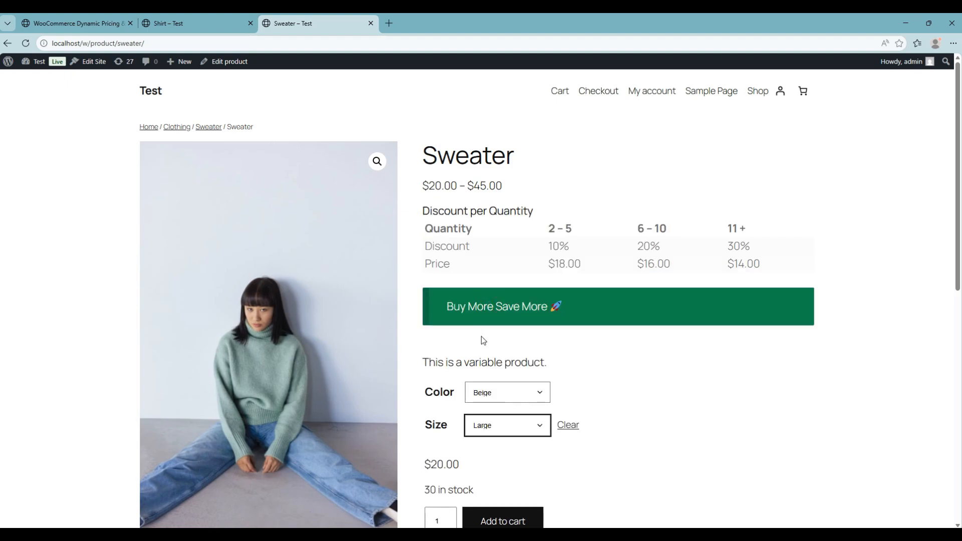
Add the chosen Sweater variation to the cart with quantity 2 and view the cart
{"action": "scroll", "coordinate": [484, 341], "scroll_direction": "down", "scroll_amount": 6}
{"action": "scroll", "coordinate": [435, 245], "scroll_direction": "up", "scroll_amount": 3}
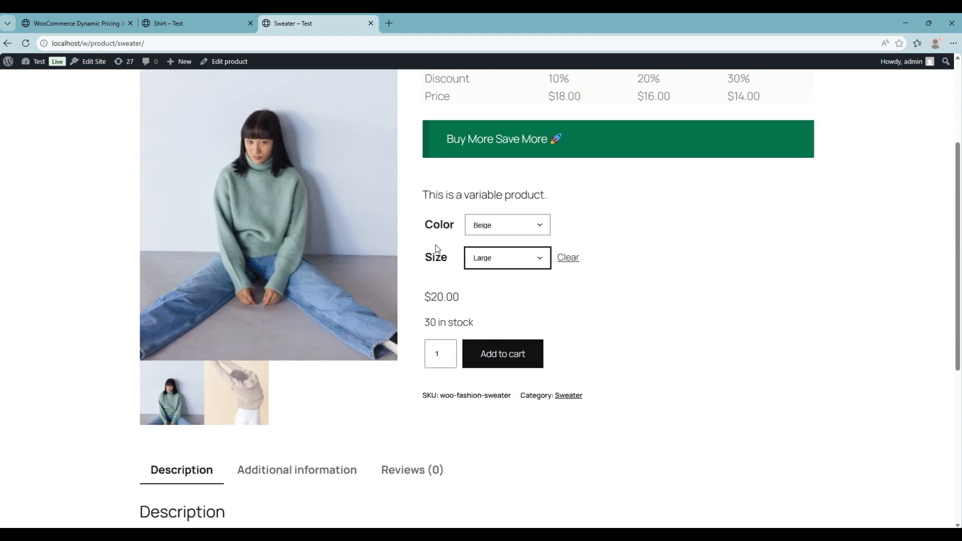
{"action": "left_click", "coordinate": [449, 351]}
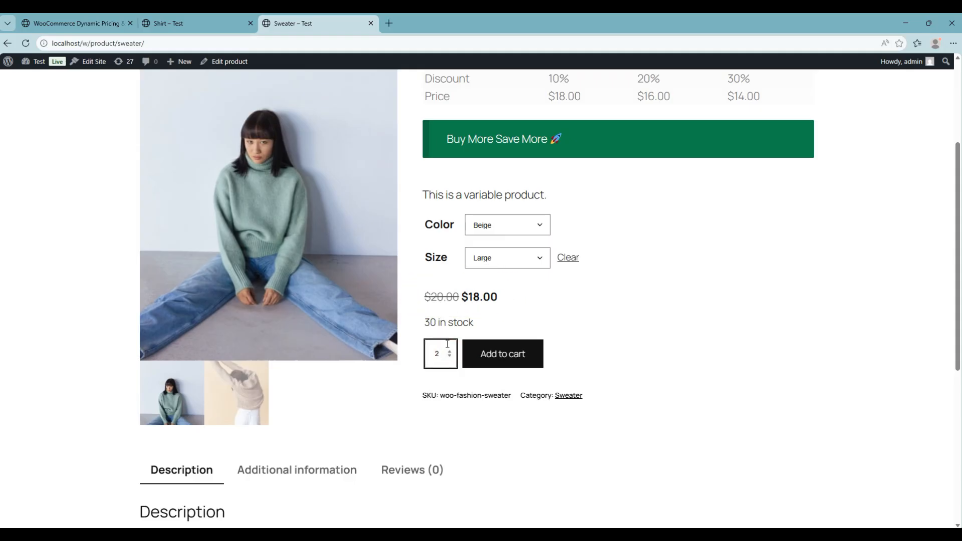
{"action": "left_click", "coordinate": [477, 358]}
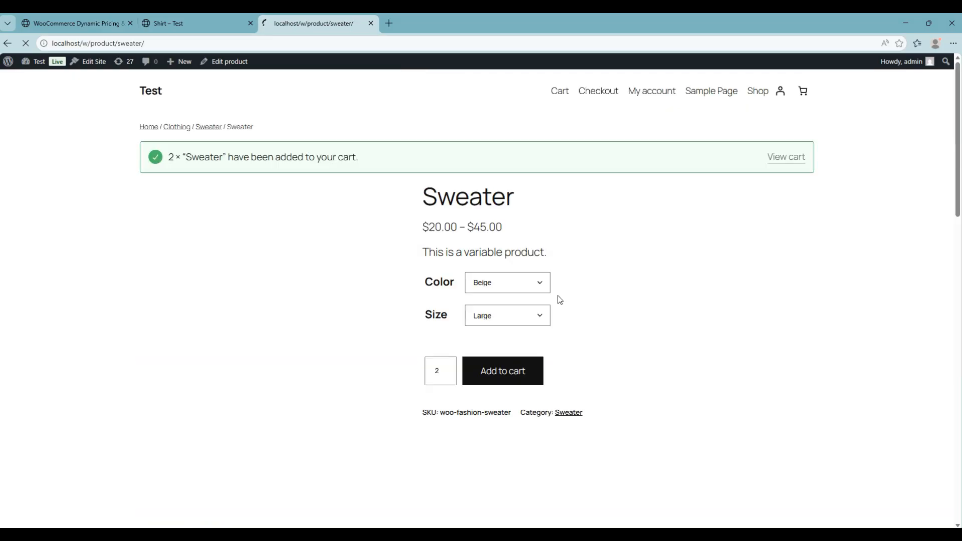
{"action": "left_click", "coordinate": [781, 159]}
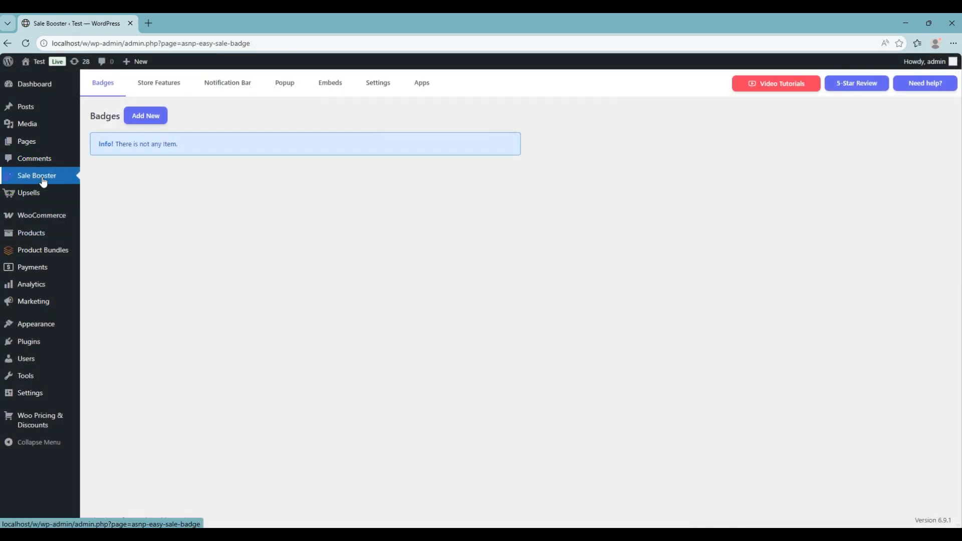
Create a new Sale Booster badge and name it "Bulk pricing badge"
{"action": "left_click", "coordinate": [147, 122]}
{"action": "left_click", "coordinate": [147, 161]}
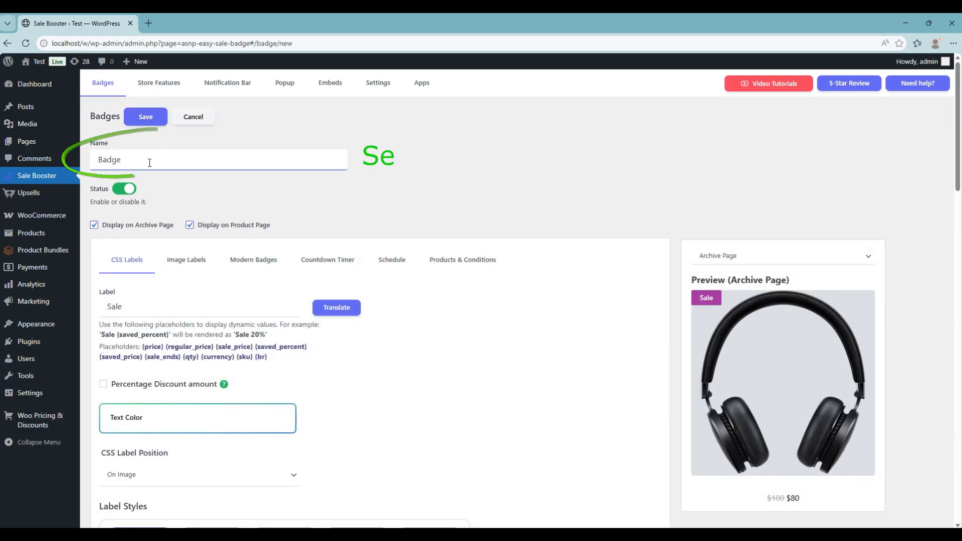
{"action": "double_click", "coordinate": [147, 163]}
{"action": "type", "text": "Bulk pricing badge"}
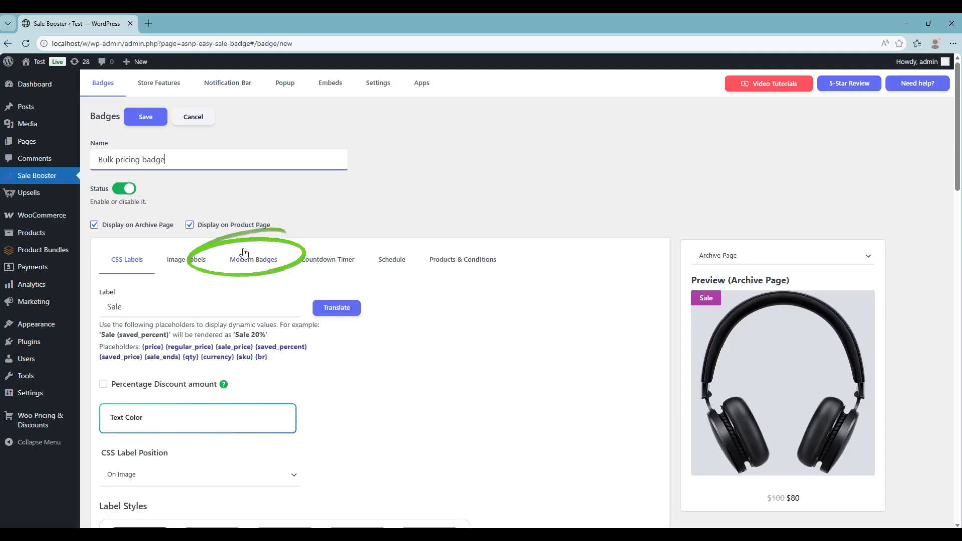
Choose the orange HOT DEAL style from the modern badges for the new badge
{"action": "left_click", "coordinate": [259, 269]}
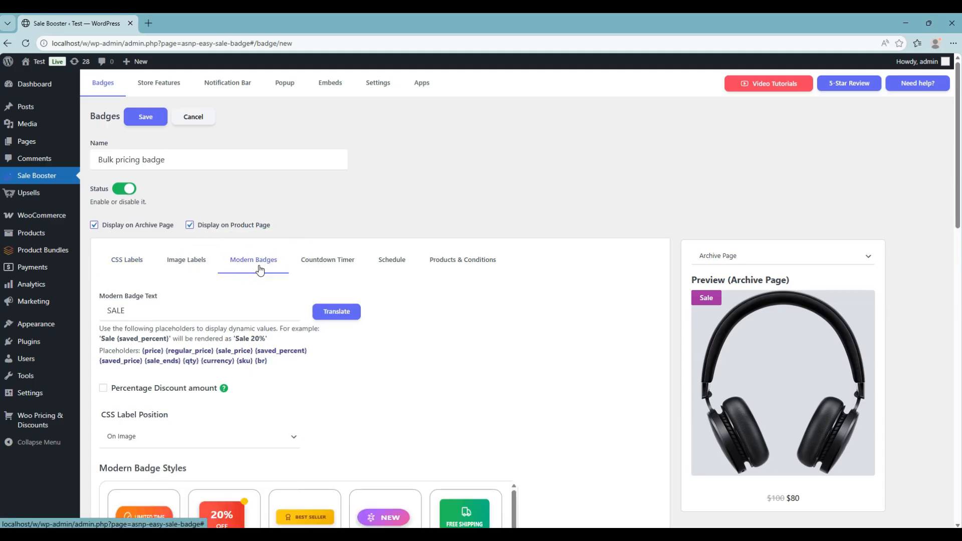
{"action": "scroll", "coordinate": [260, 271], "scroll_direction": "down", "scroll_amount": 6}
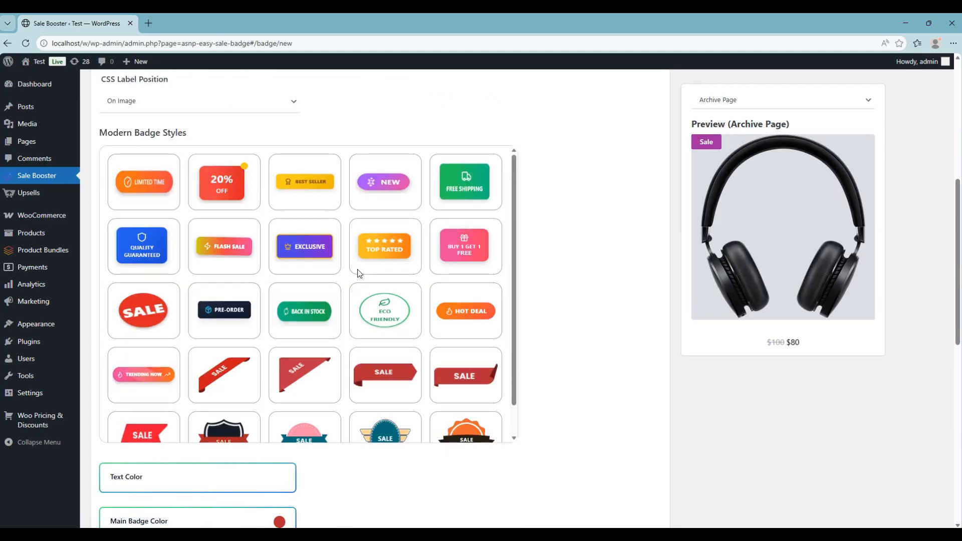
{"action": "left_click", "coordinate": [480, 307]}
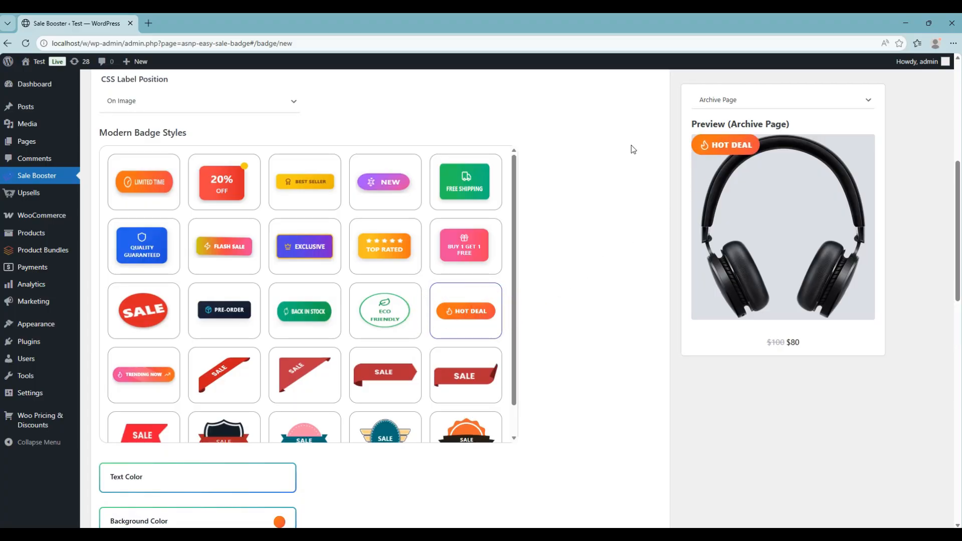
Replace the modern badge text with "Buy More Save More"
{"action": "scroll", "coordinate": [589, 174], "scroll_direction": "up", "scroll_amount": 3}
{"action": "left_click", "coordinate": [148, 143]}
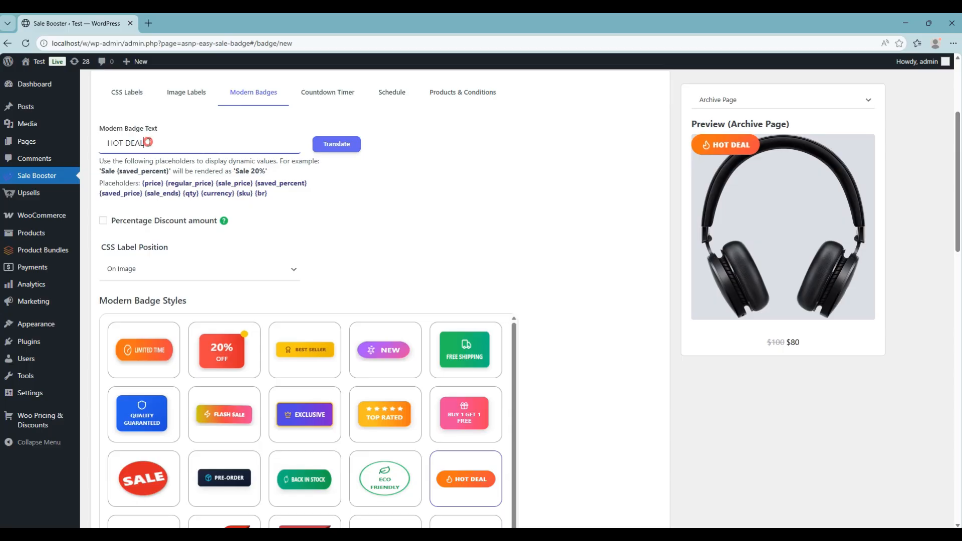
{"action": "left_click_drag", "start_coordinate": [129, 144], "coordinate": [106, 143]}
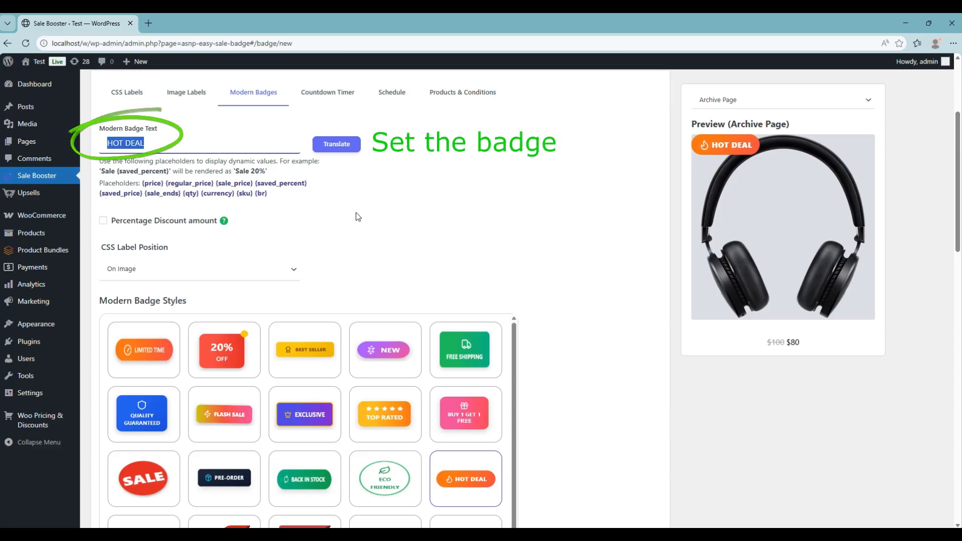
{"action": "type", "text": "Buy More S"}
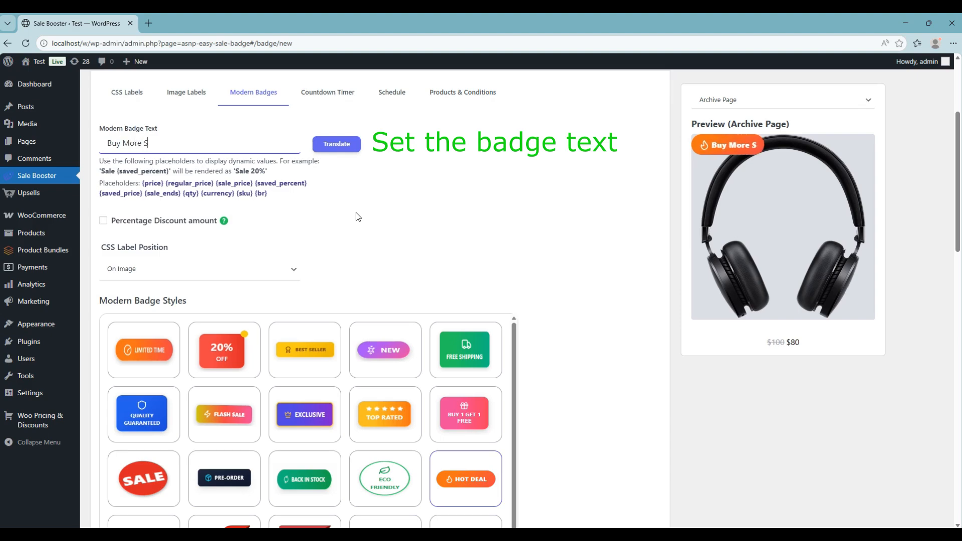
{"action": "type", "text": "ave More"}
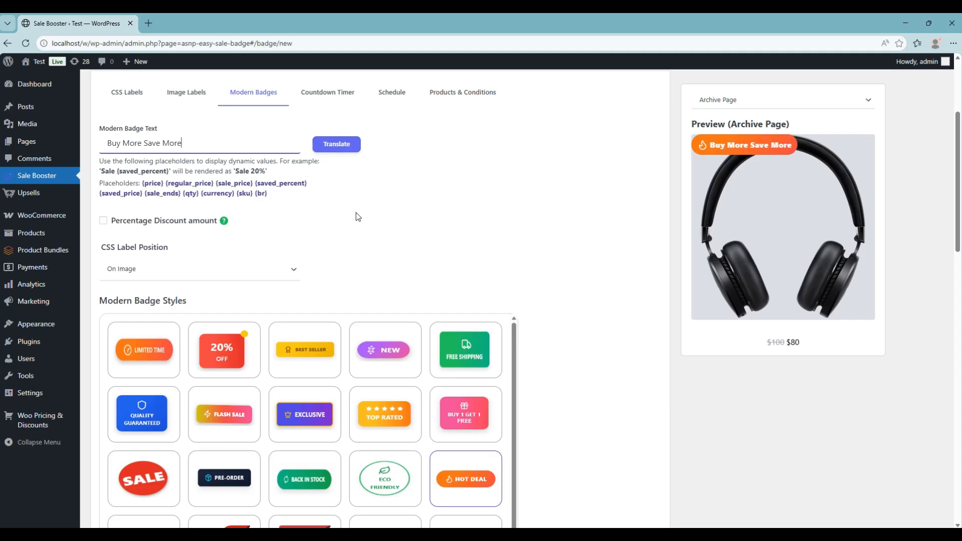
Restrict the badge's products to those in the discount rule "Bulk Savings: Buy More, Save %"
{"action": "left_click", "coordinate": [474, 100]}
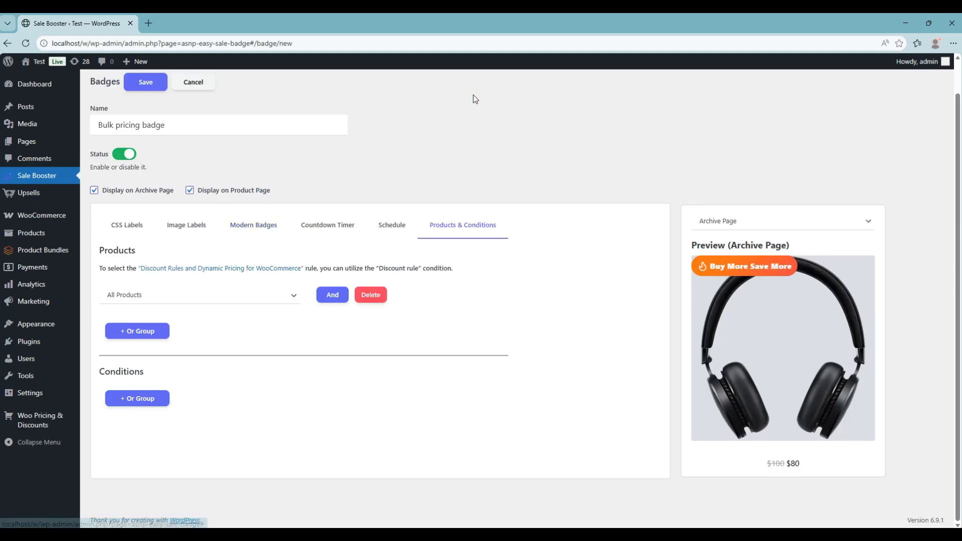
{"action": "left_click", "coordinate": [189, 296]}
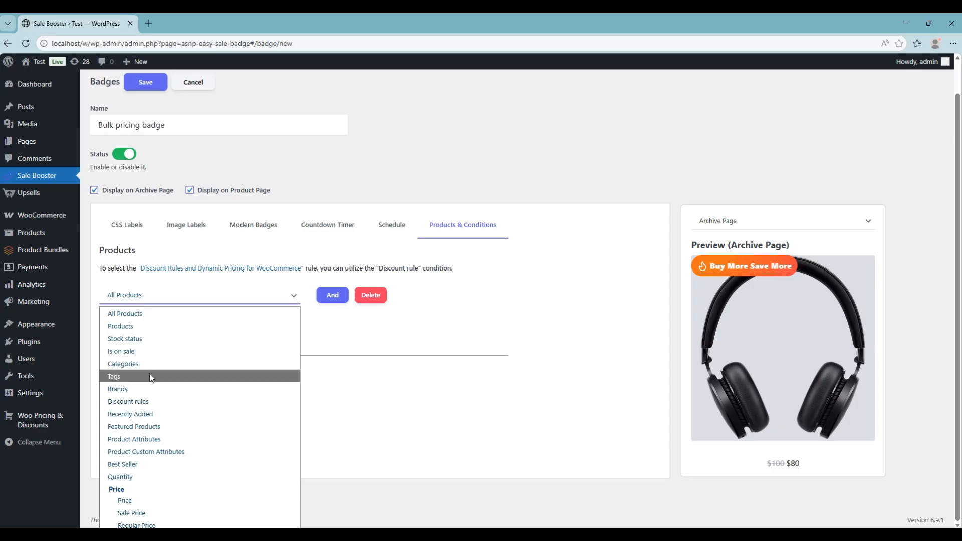
{"action": "left_click", "coordinate": [143, 404]}
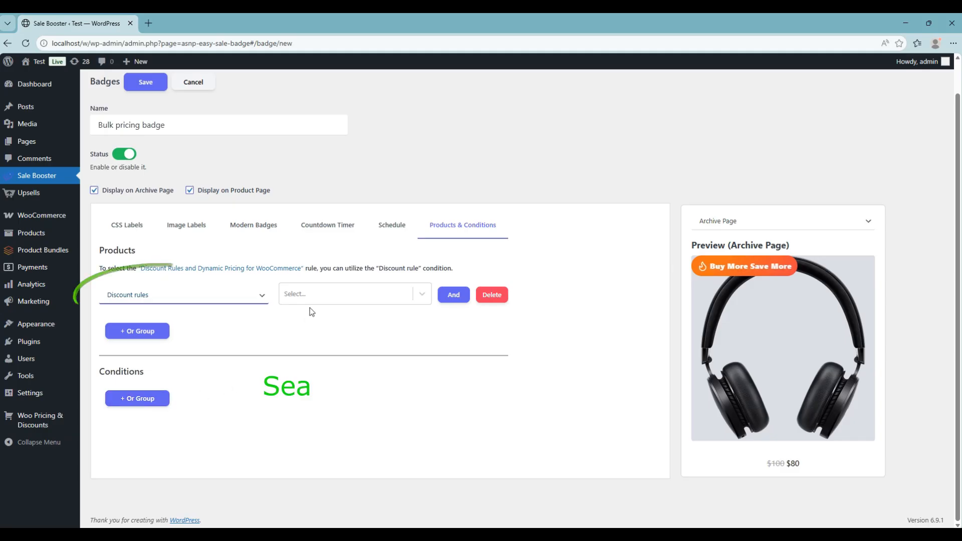
{"action": "left_click", "coordinate": [314, 294]}
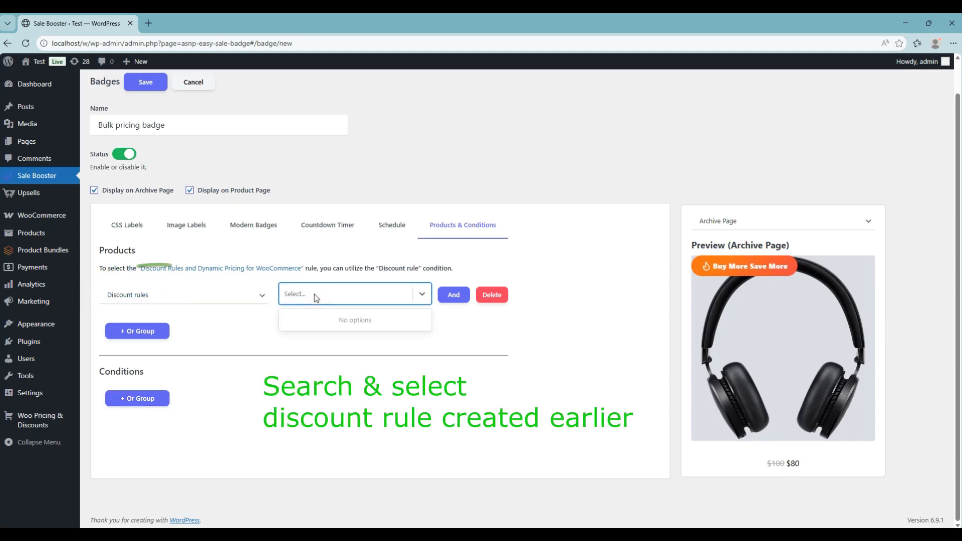
{"action": "type", "text": "bu"}
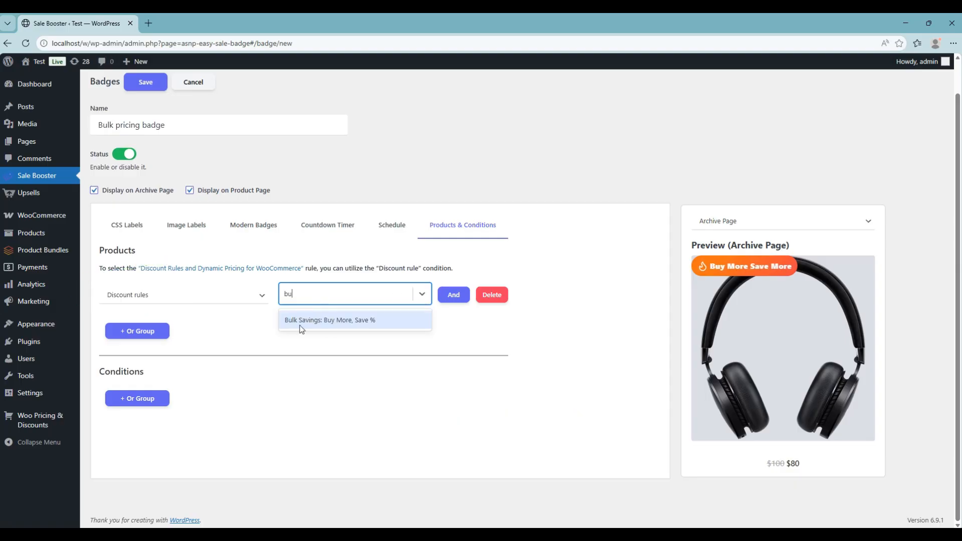
{"action": "left_click", "coordinate": [331, 321]}
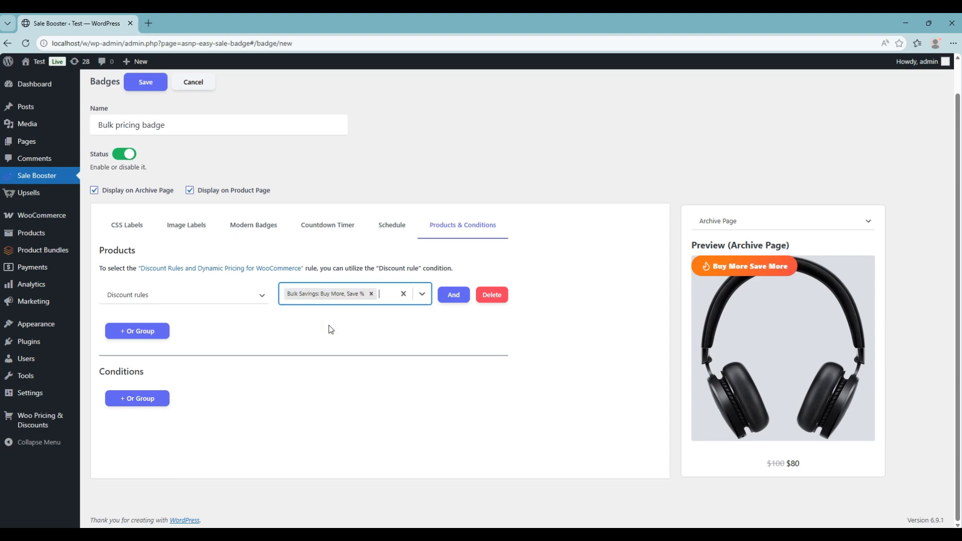
Save the badge and check how it displays on the shop page and the Jacket product page
{"action": "scroll", "coordinate": [329, 326], "scroll_direction": "up", "scroll_amount": 1}
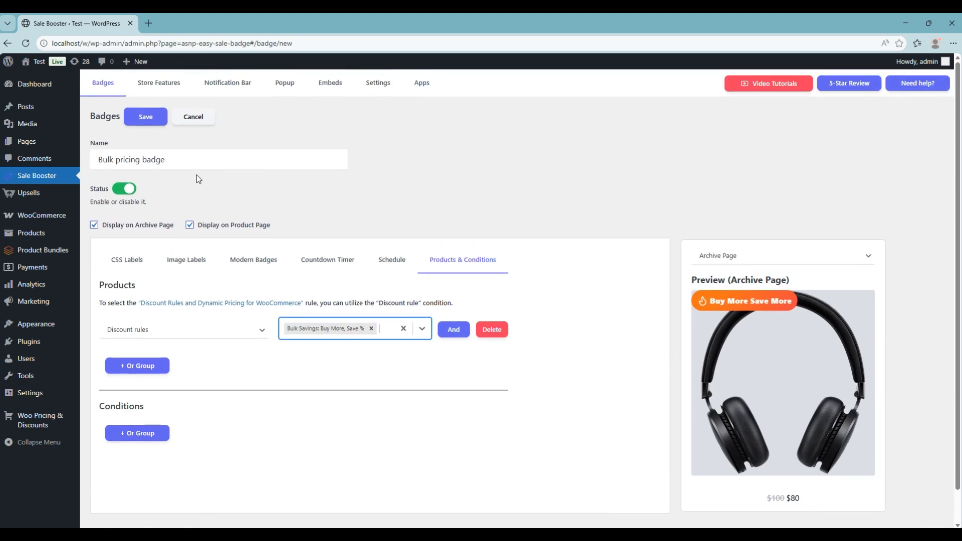
{"action": "left_click", "coordinate": [142, 125]}
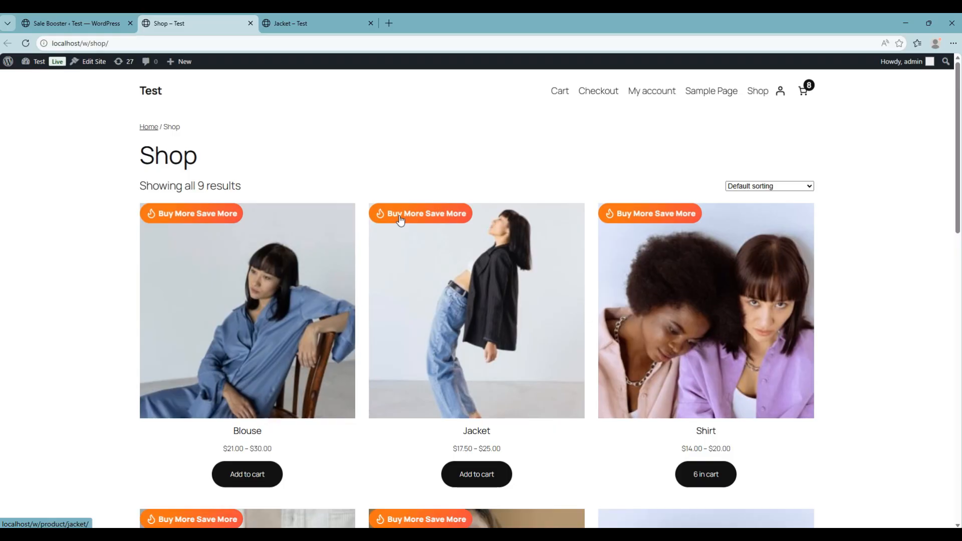
{"action": "left_click", "coordinate": [298, 23]}
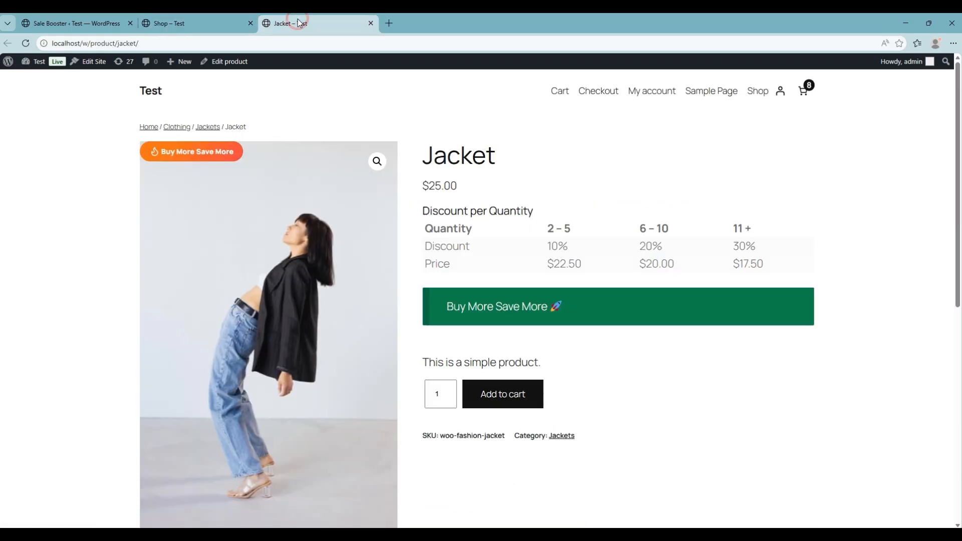